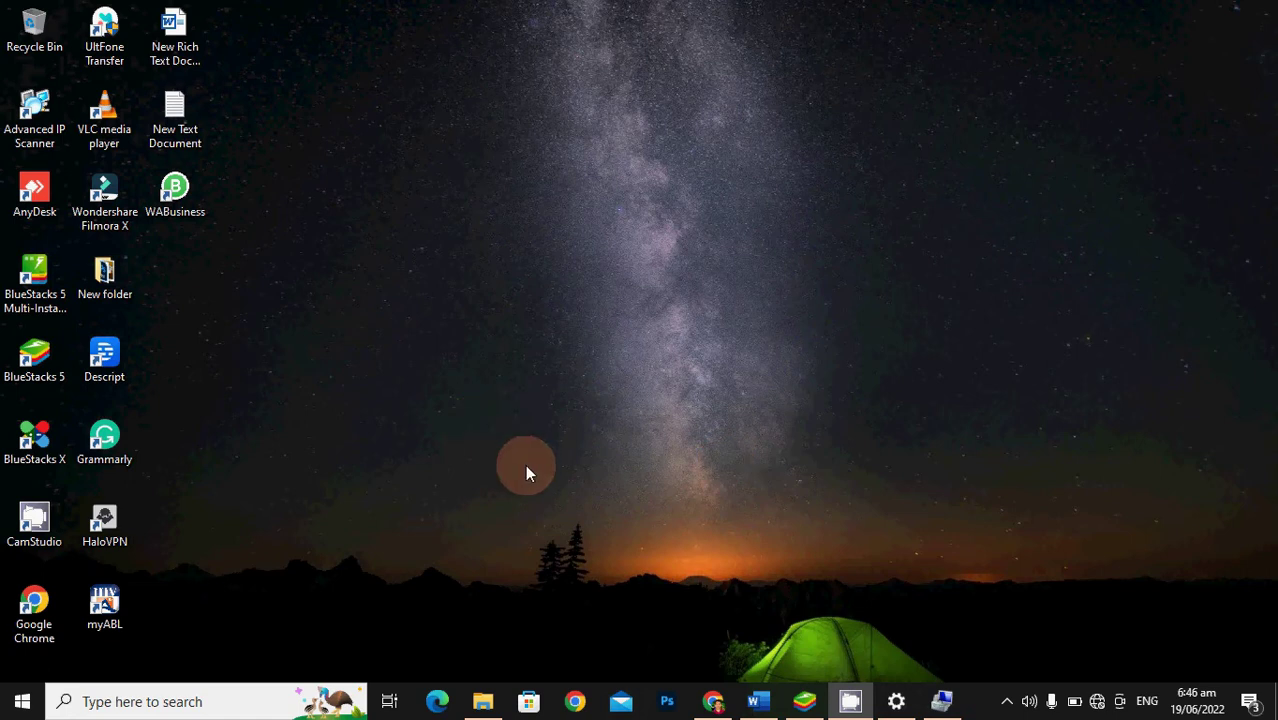
Step: Search Windows for "this" and open the properties of This PC
left_click(152, 703)
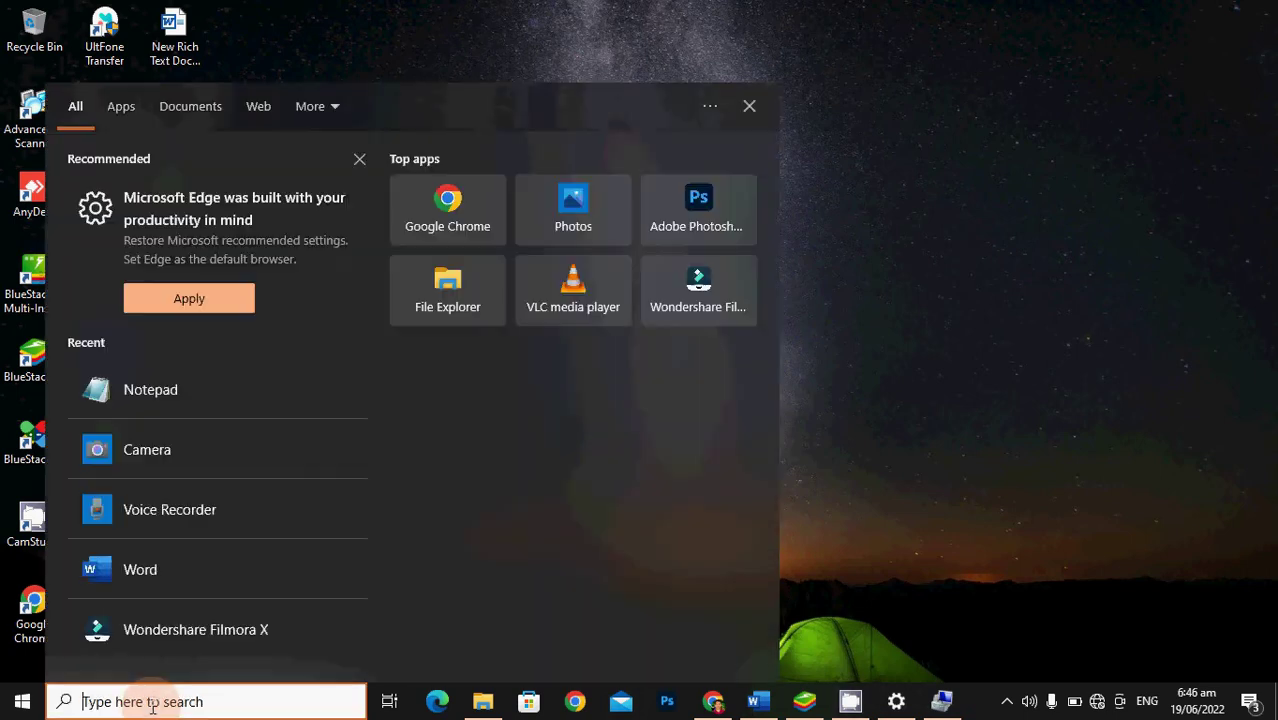
type("this")
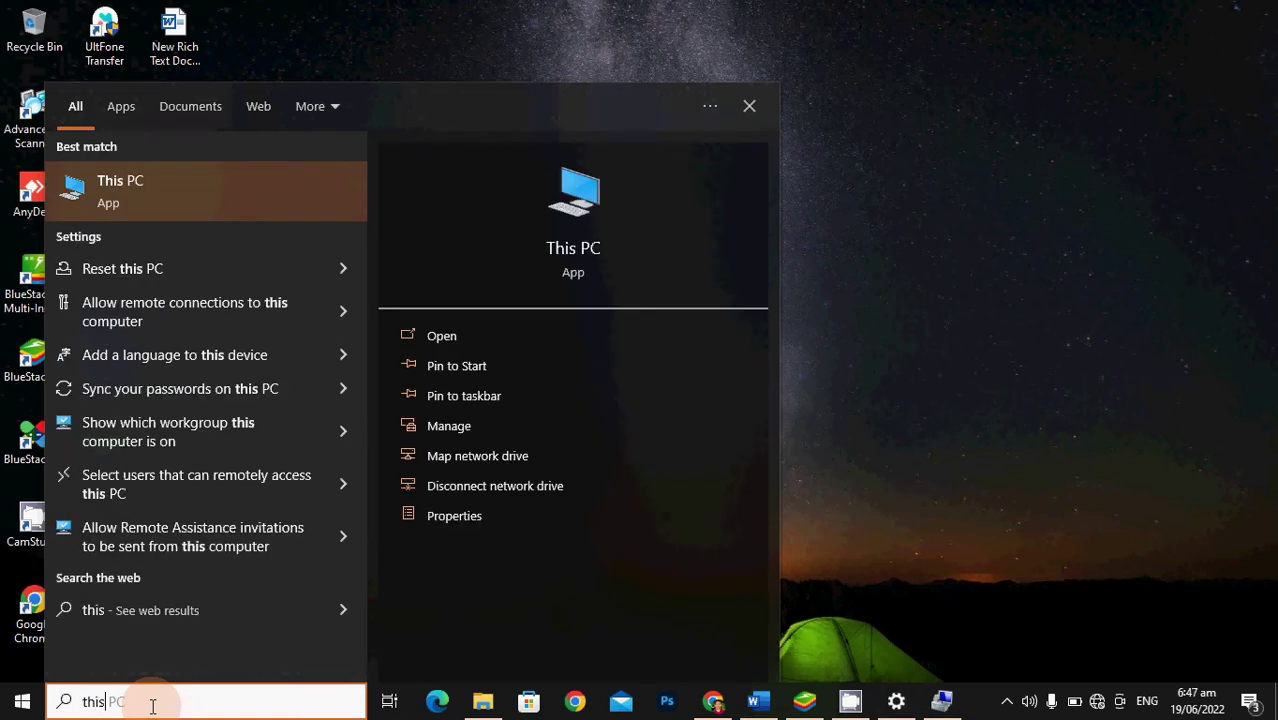
right_click(150, 190)
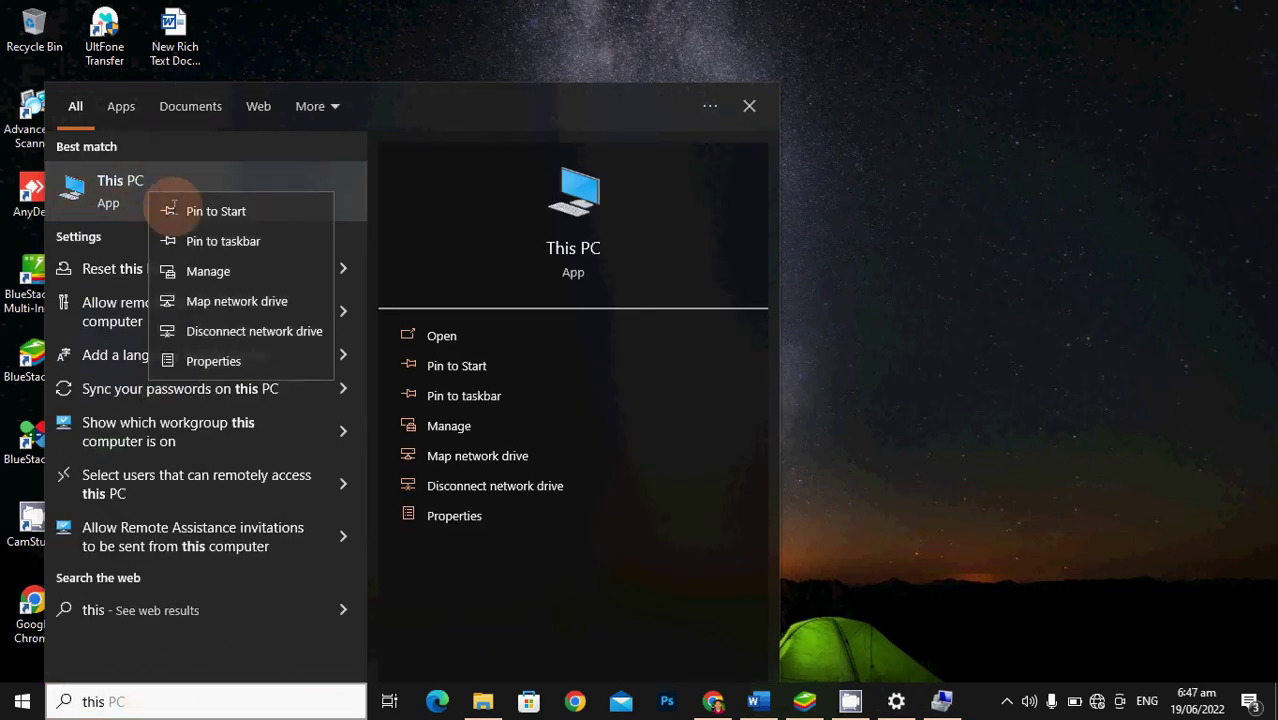
left_click(214, 358)
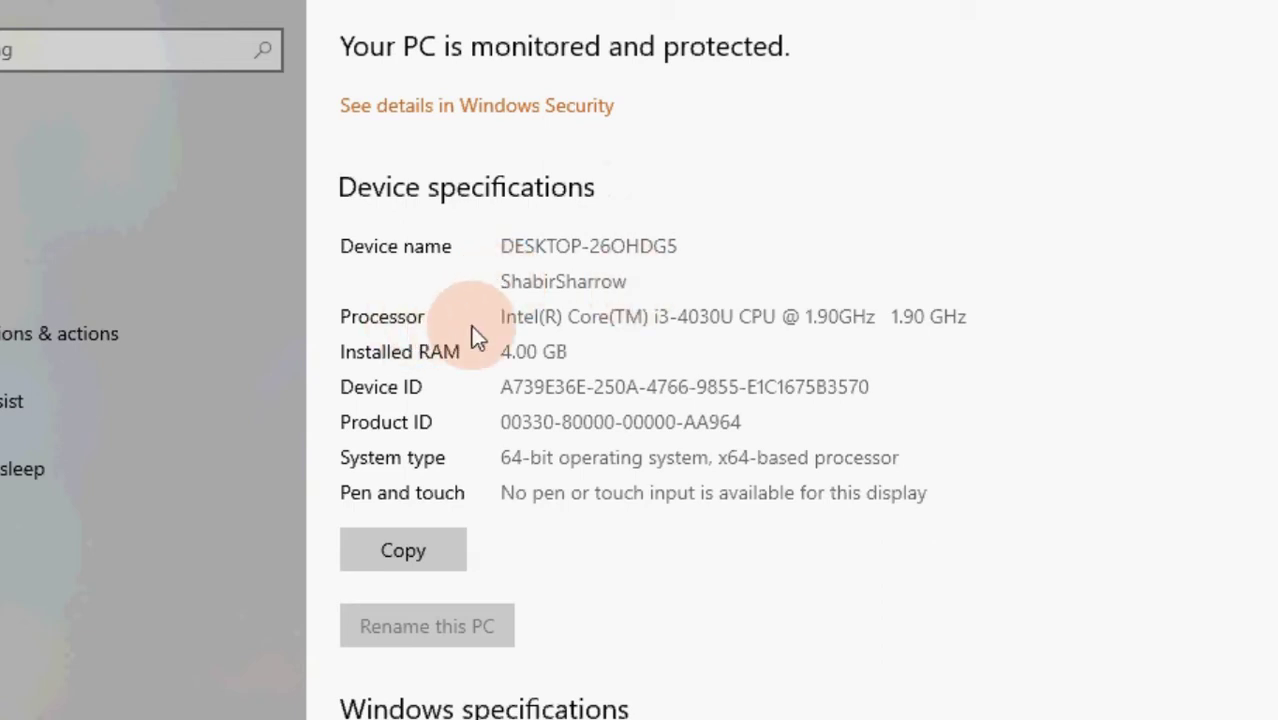
Step: Examine the processor's brand and Core series in the device specifications
left_click_drag(568, 316, 503, 322)
left_click(571, 323)
left_click_drag(615, 318, 506, 335)
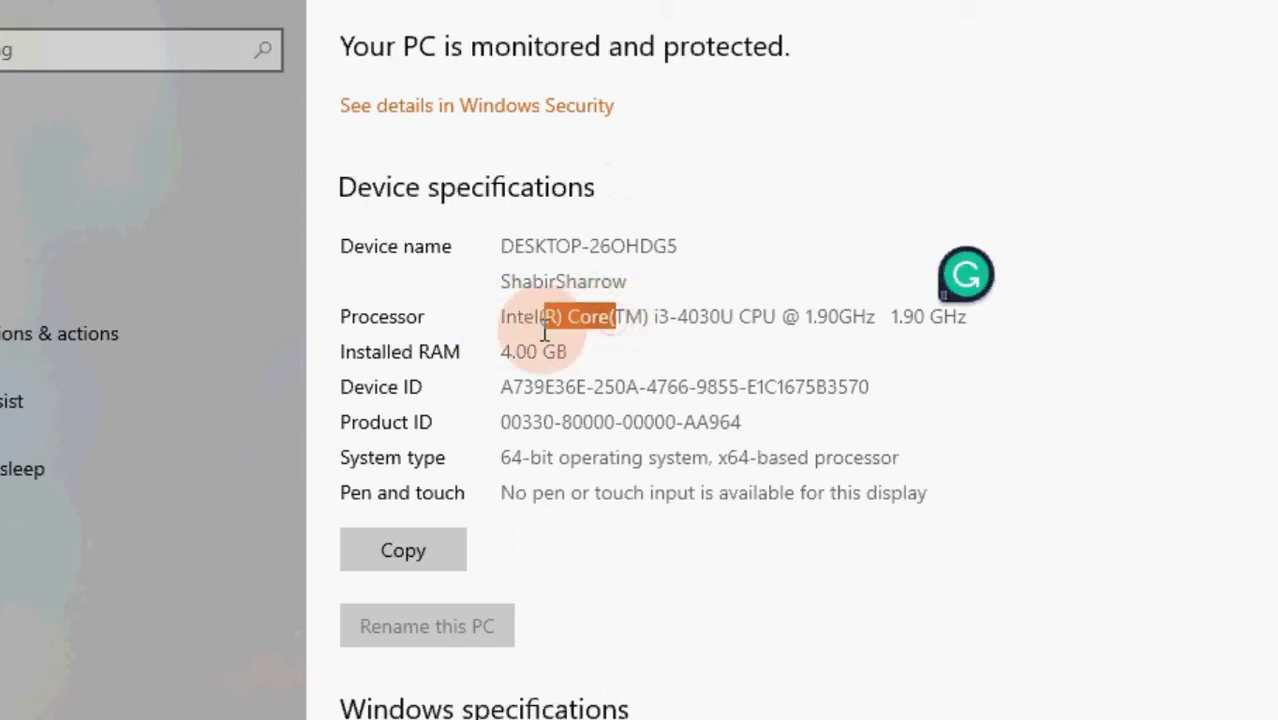
left_click(658, 313)
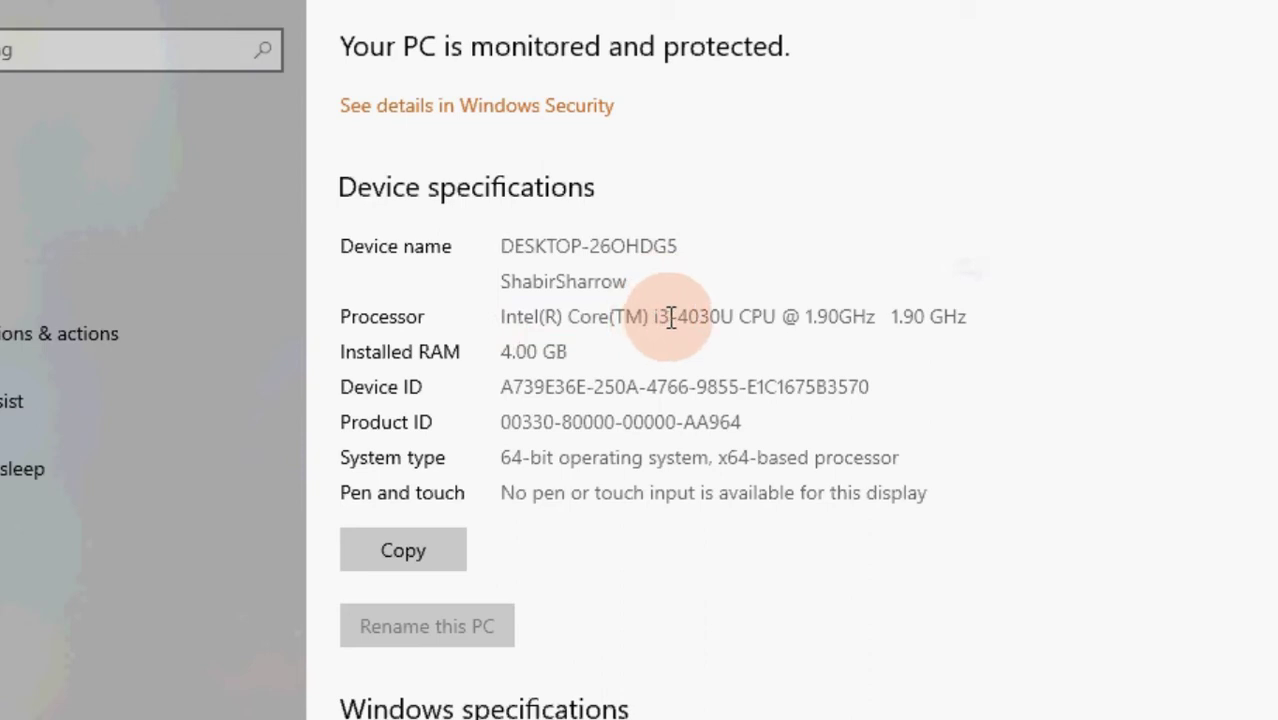
left_click(671, 318)
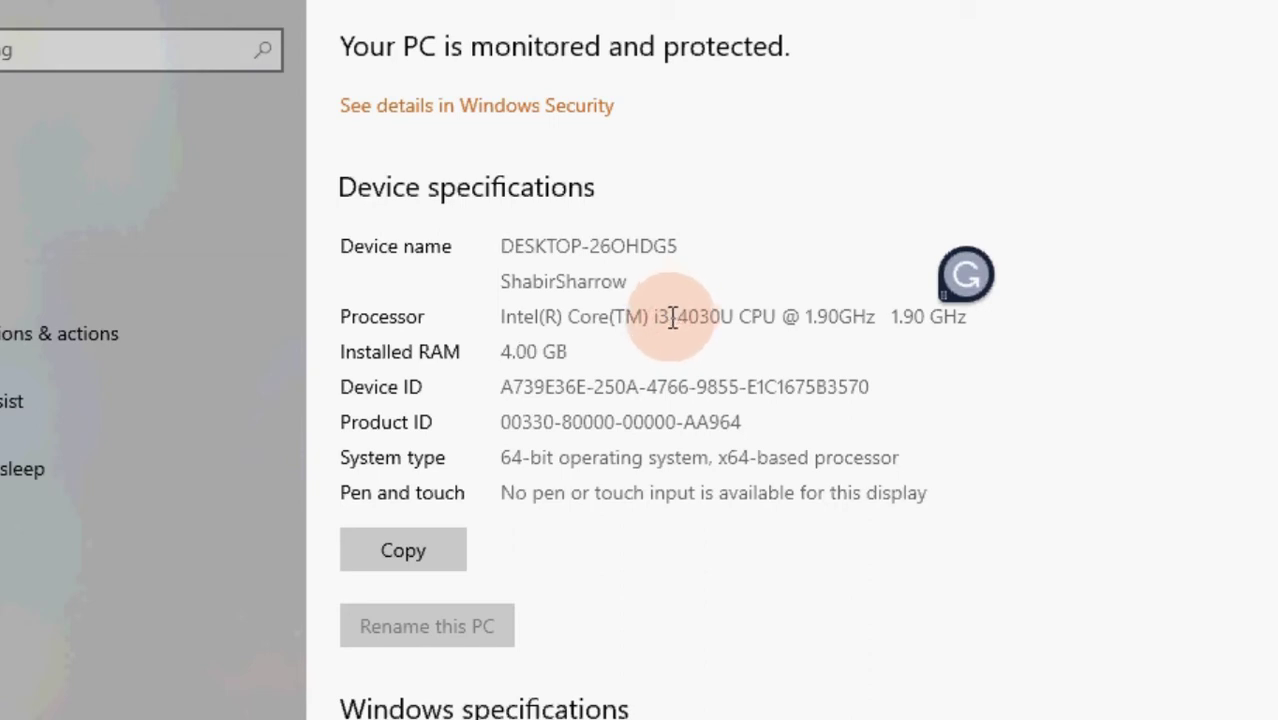
left_click_drag(671, 318, 660, 320)
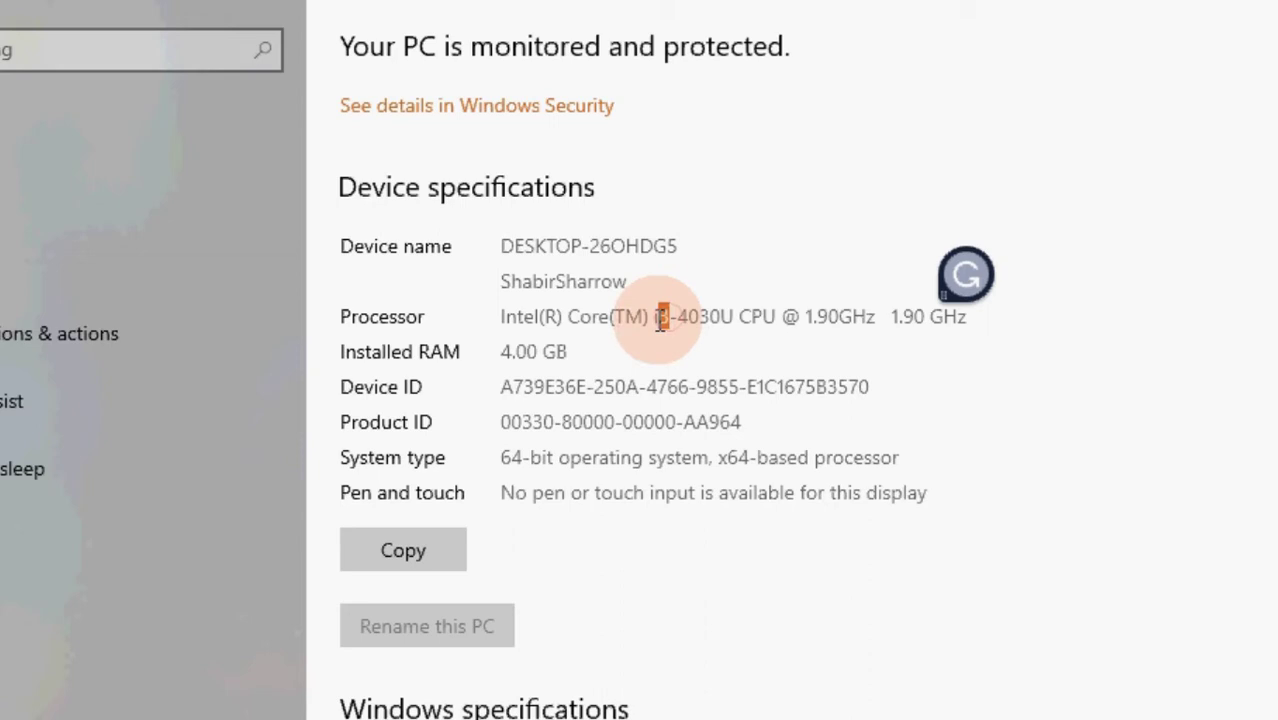
left_click(733, 318)
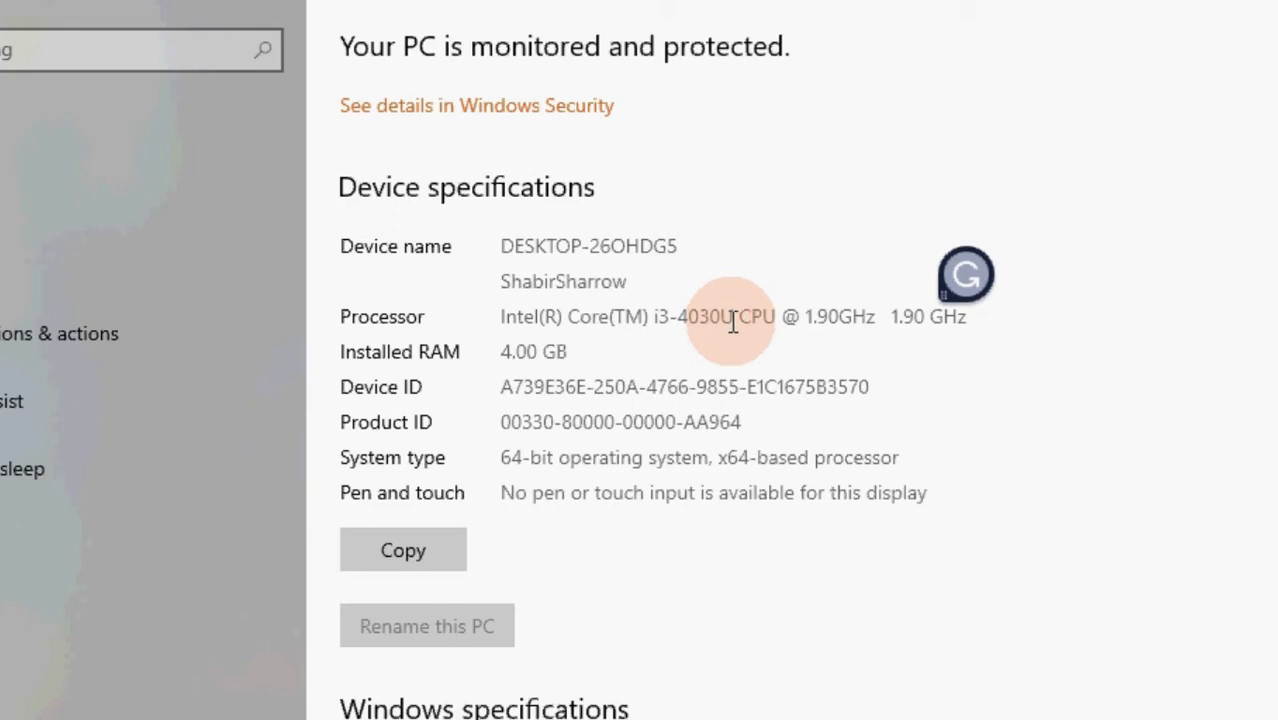
Step: Examine the processor's generation digit, model number and clock speed in the device specifications
left_click_drag(677, 318, 689, 320)
left_click(677, 318)
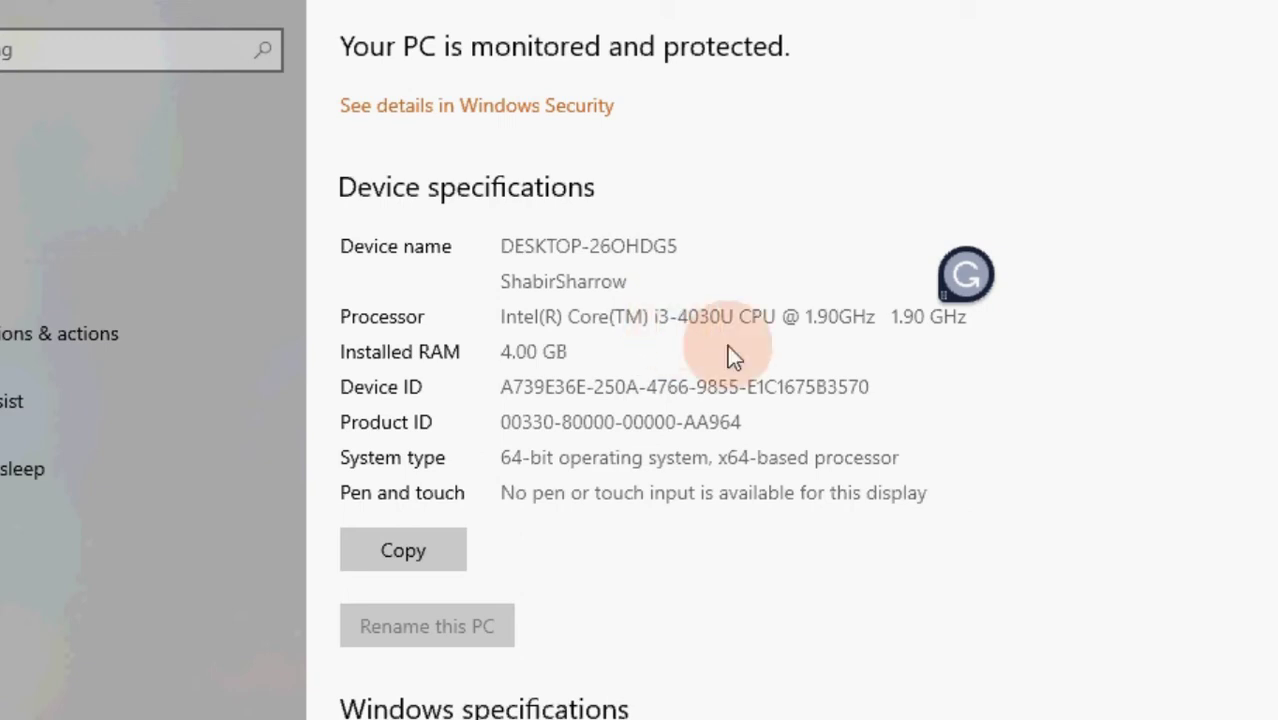
left_click(845, 430)
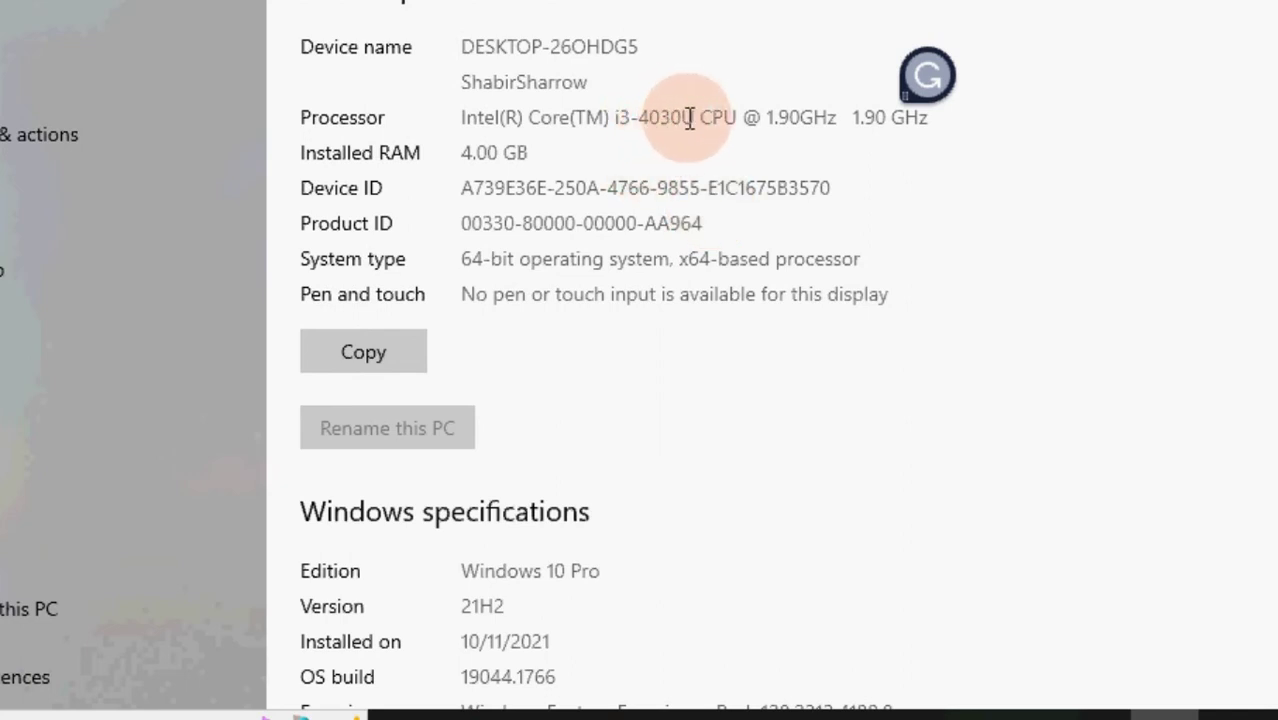
mouse_move(643, 120)
left_mouse_down()
mouse_move(676, 117)
mouse_move(642, 118)
left_mouse_up()
left_click(657, 137)
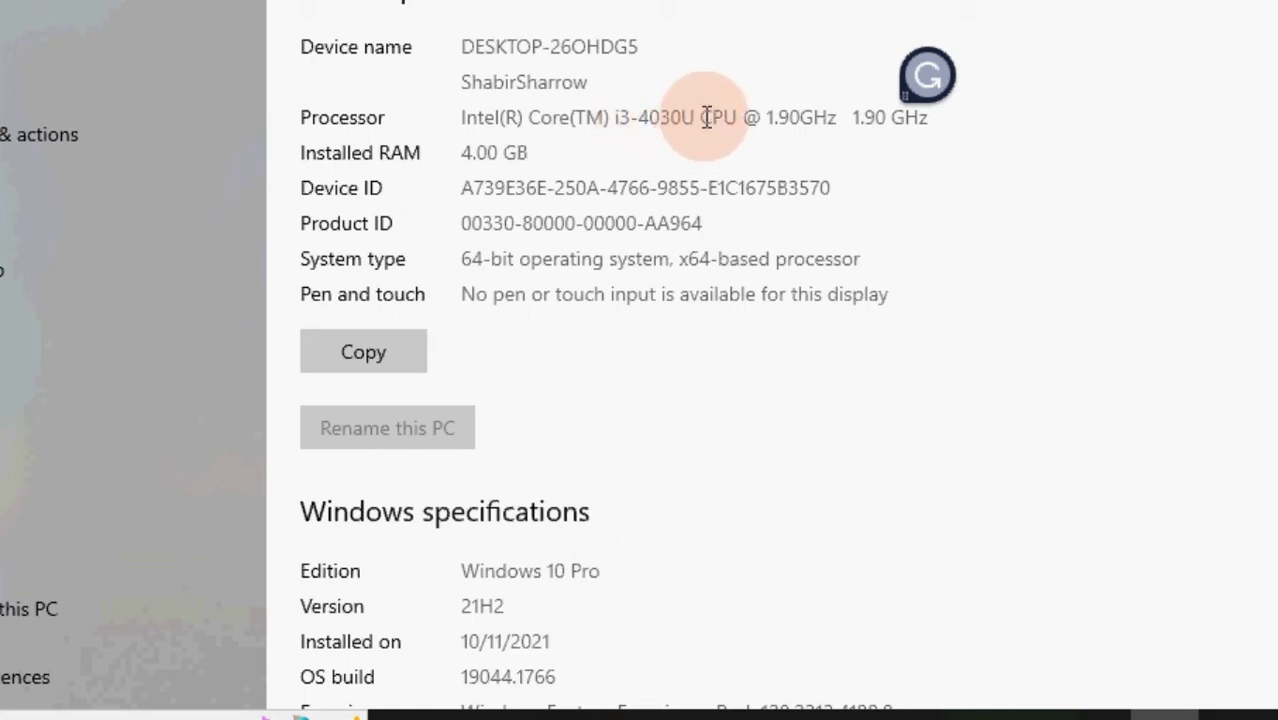
left_click_drag(633, 117, 606, 123)
left_click(636, 118)
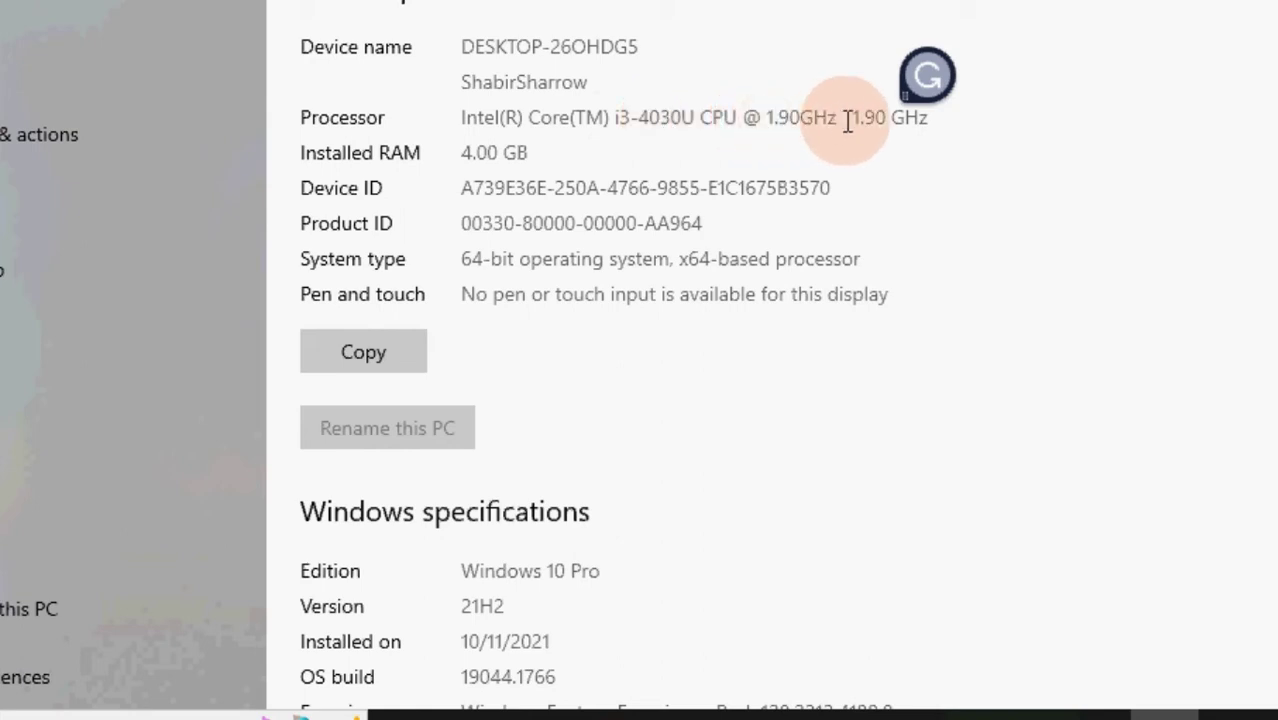
left_click_drag(895, 120, 852, 125)
Step: Check the installed RAM and the system type in the device specifications
left_click_drag(530, 152, 460, 163)
left_click(530, 151)
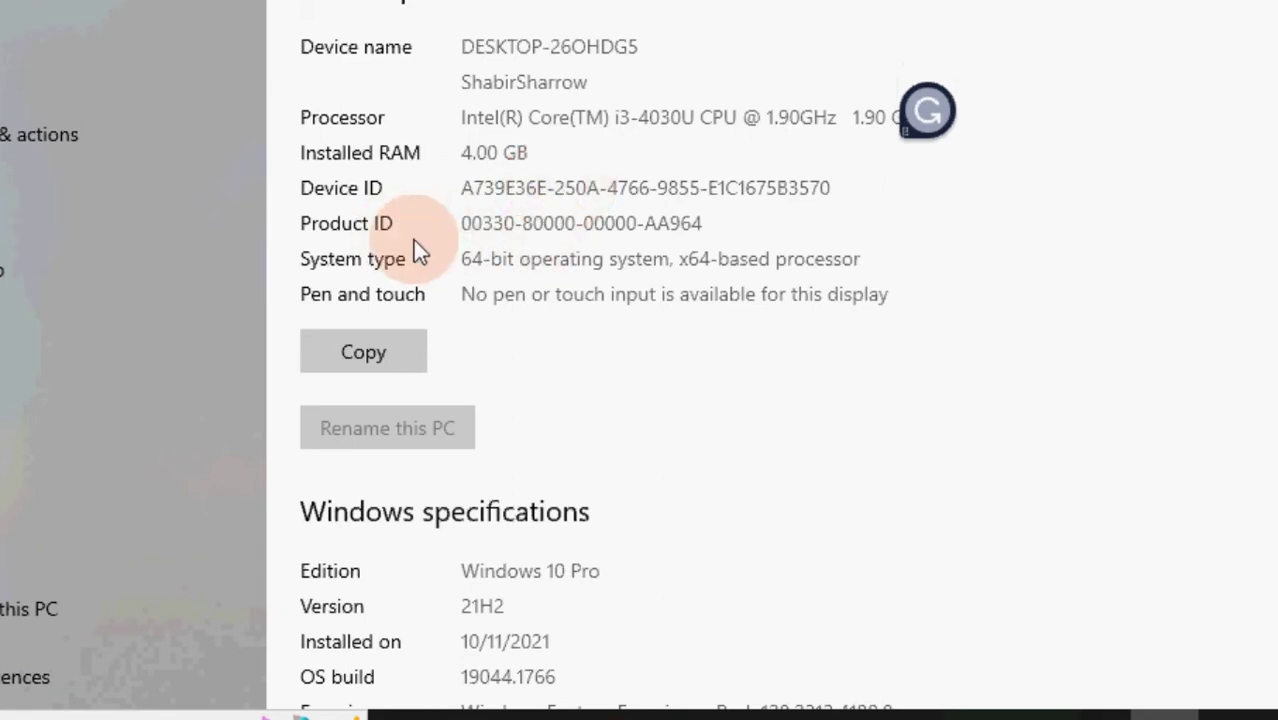
left_click_drag(462, 262, 861, 254)
left_click(865, 254)
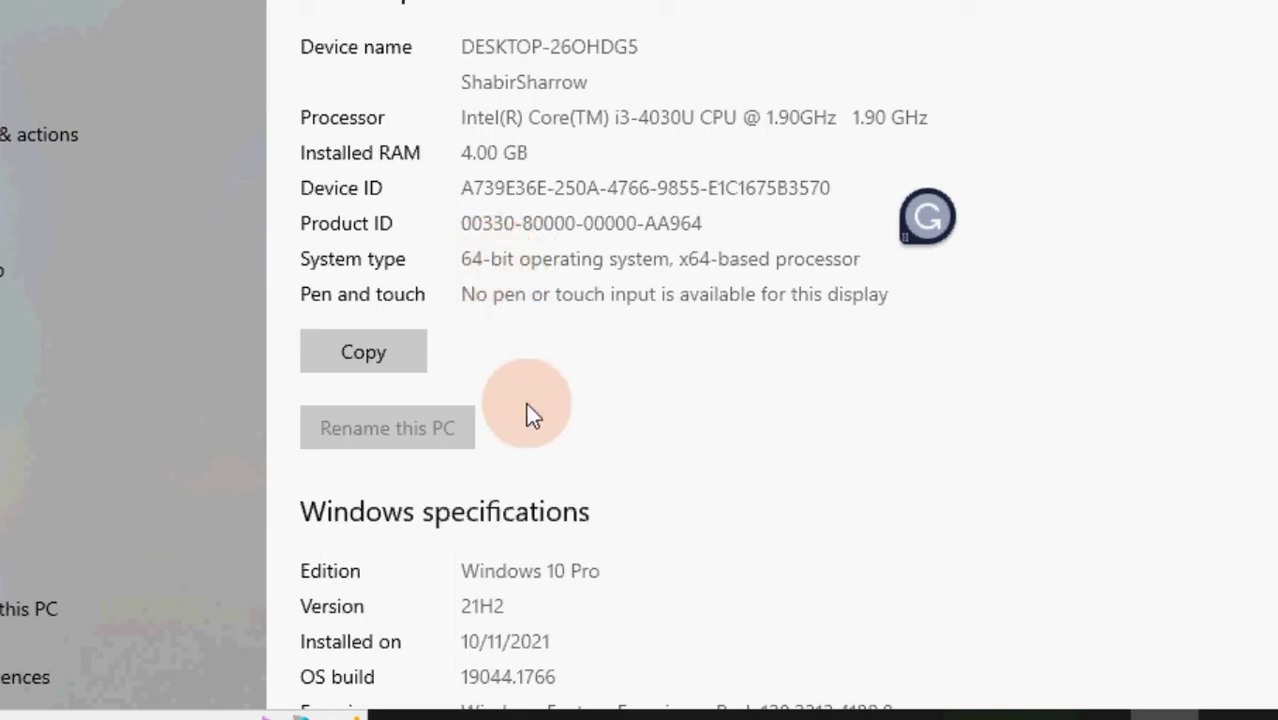
Step: Examine the Windows edition, version, installation date and OS build, and close the system information window
scroll(527, 405, "down", 3)
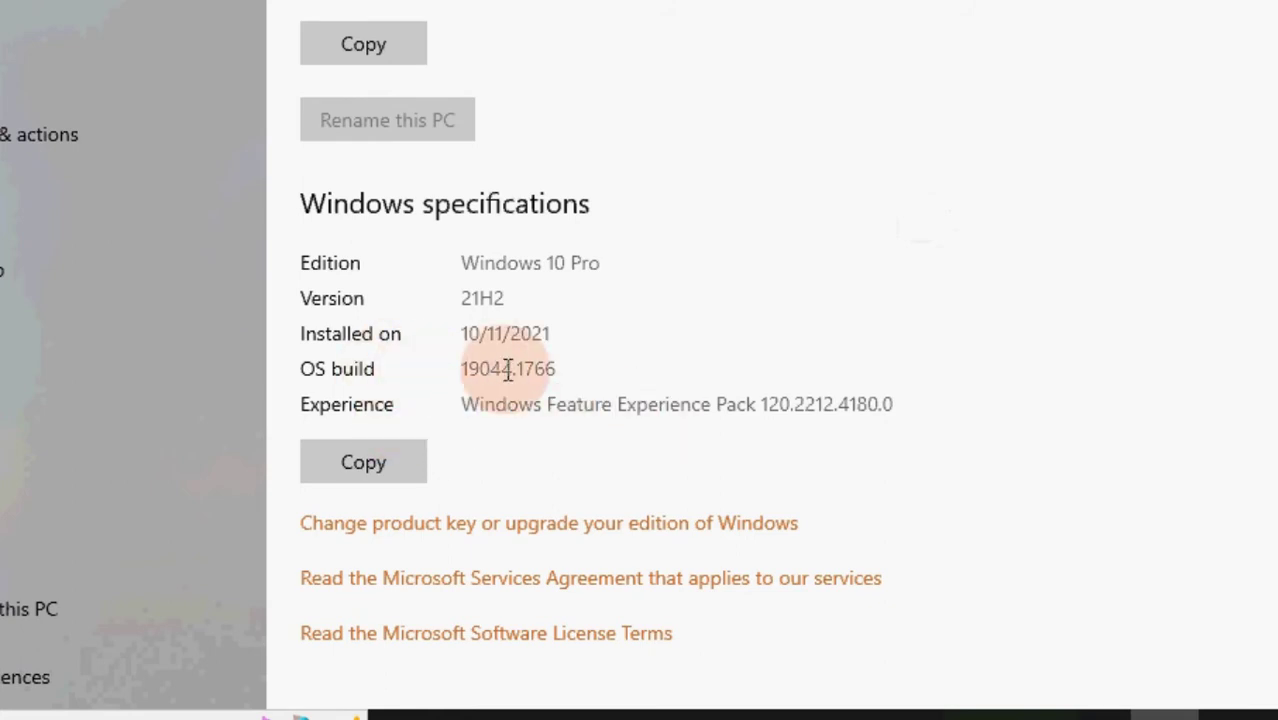
left_click_drag(566, 373, 492, 378)
left_click_drag(548, 337, 468, 338)
left_click_drag(505, 299, 474, 304)
left_click_drag(655, 253, 477, 286)
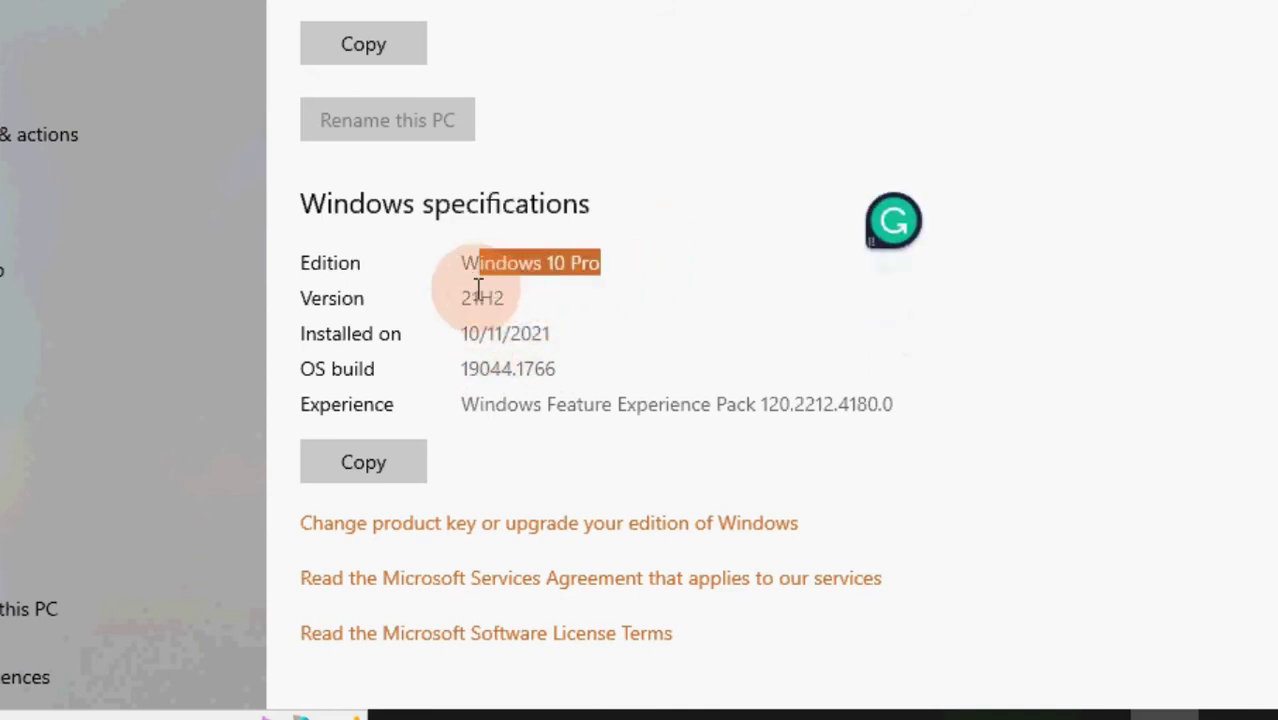
left_click(653, 233)
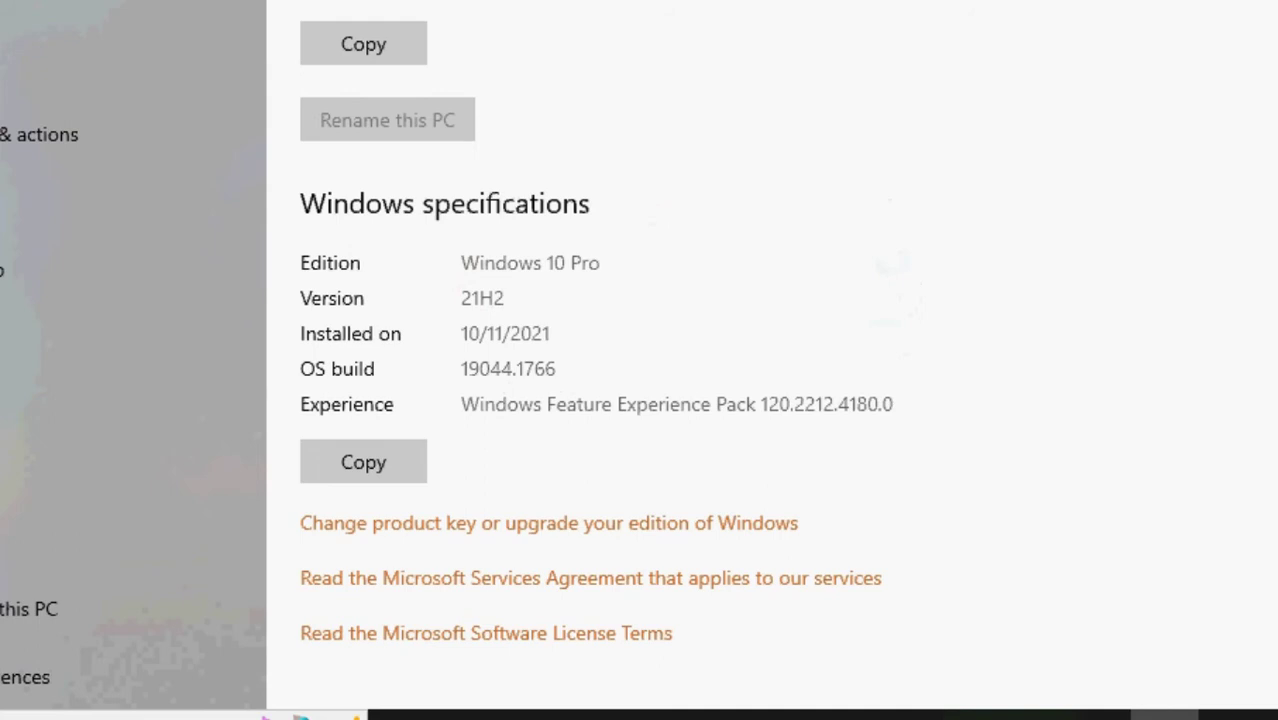
scroll(540, 66, "up", 3)
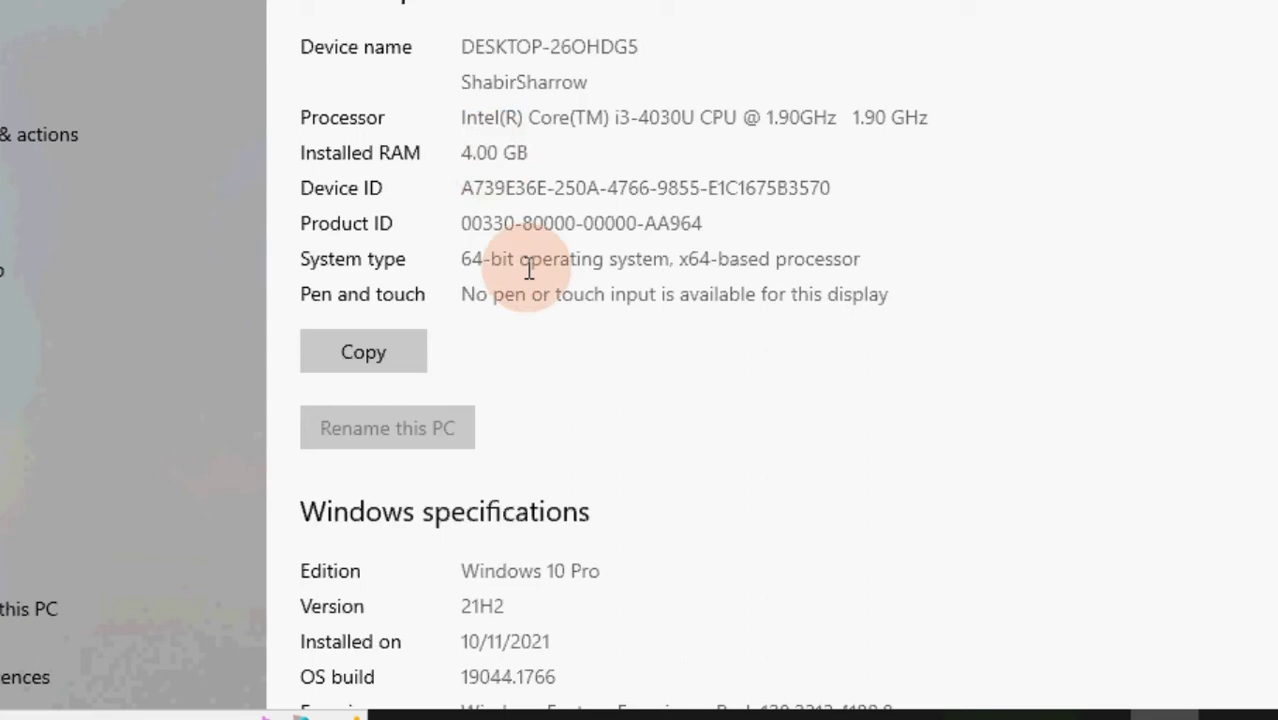
left_click(1178, 8)
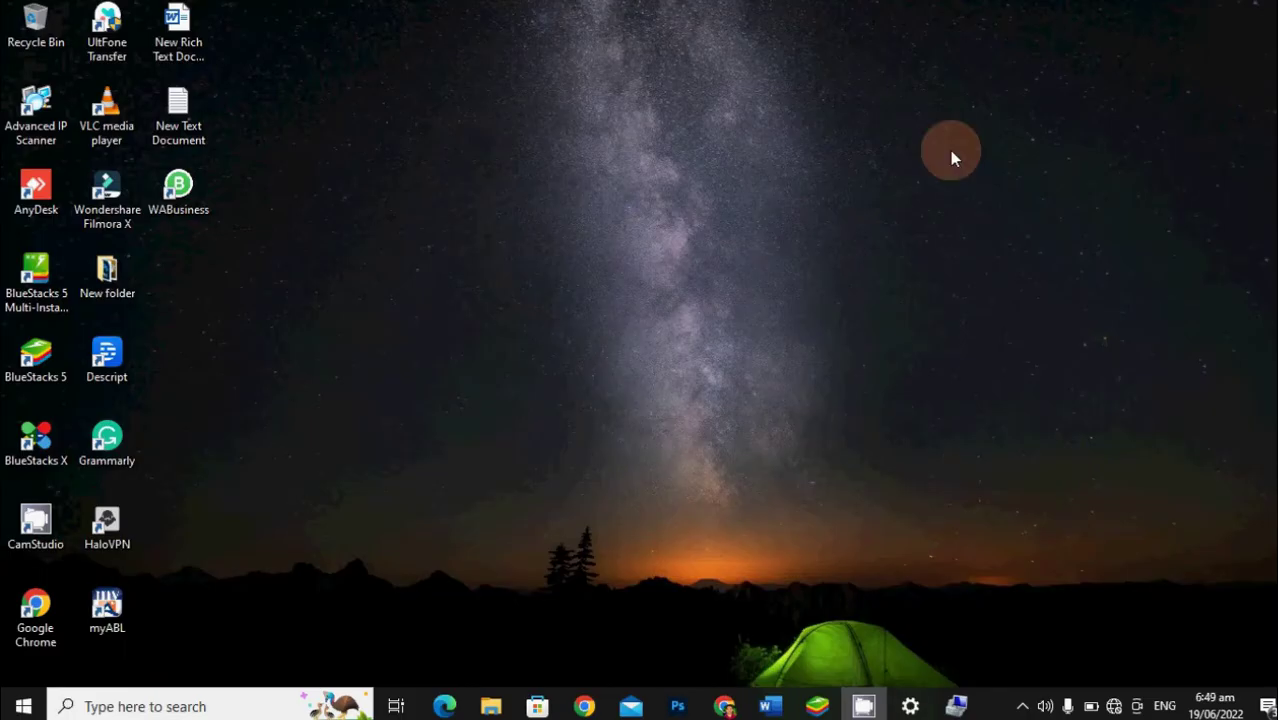
Step: Search Windows for "this" and open Computer Management for This PC
left_click(173, 708)
type("this")
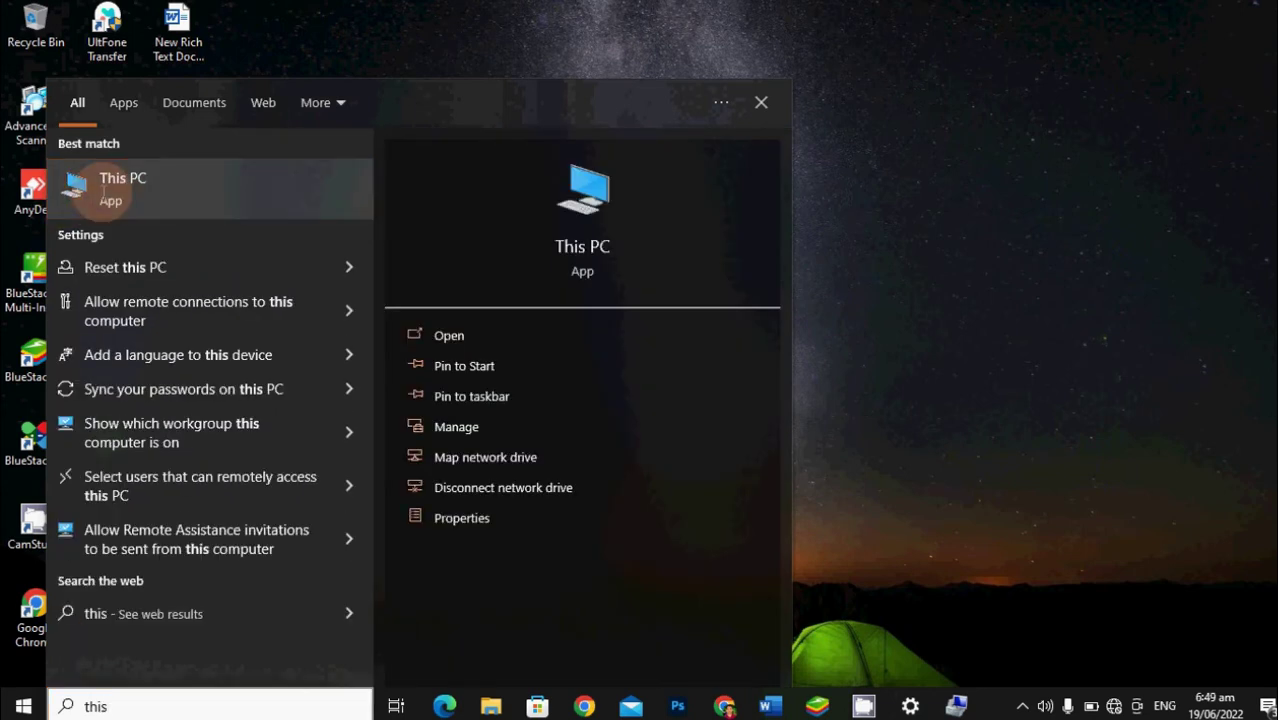
right_click(106, 190)
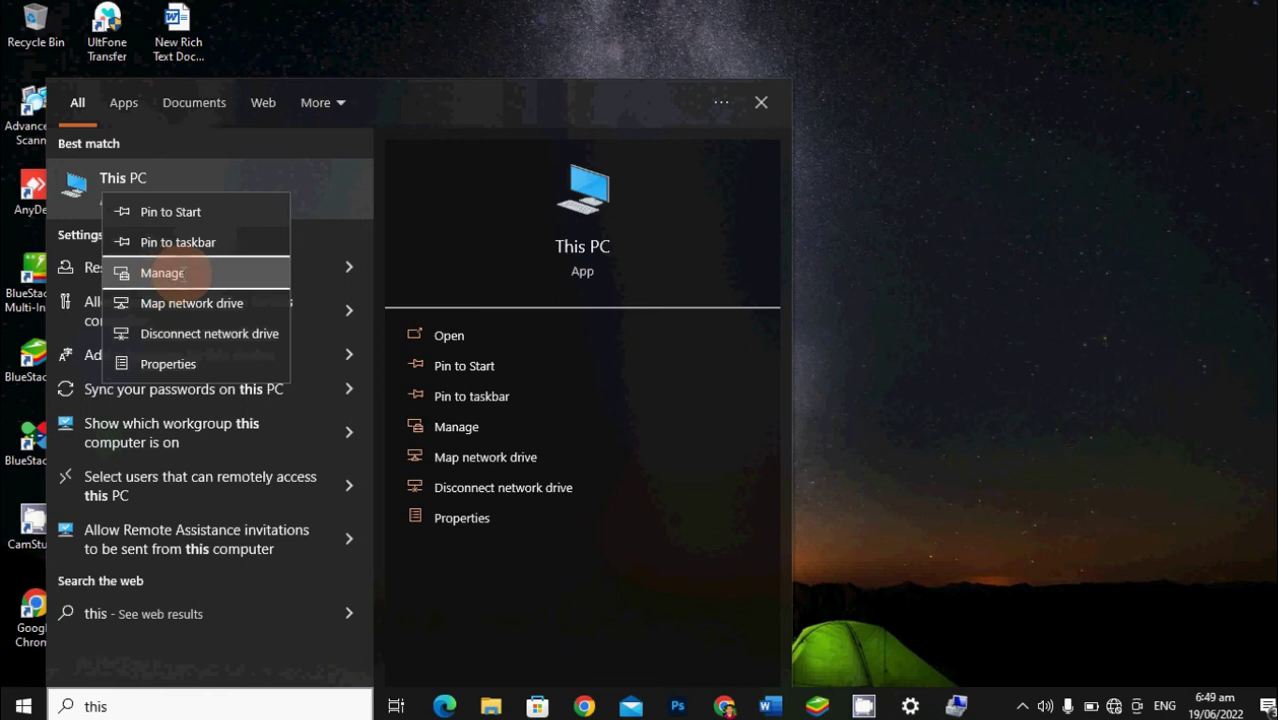
left_click(185, 272)
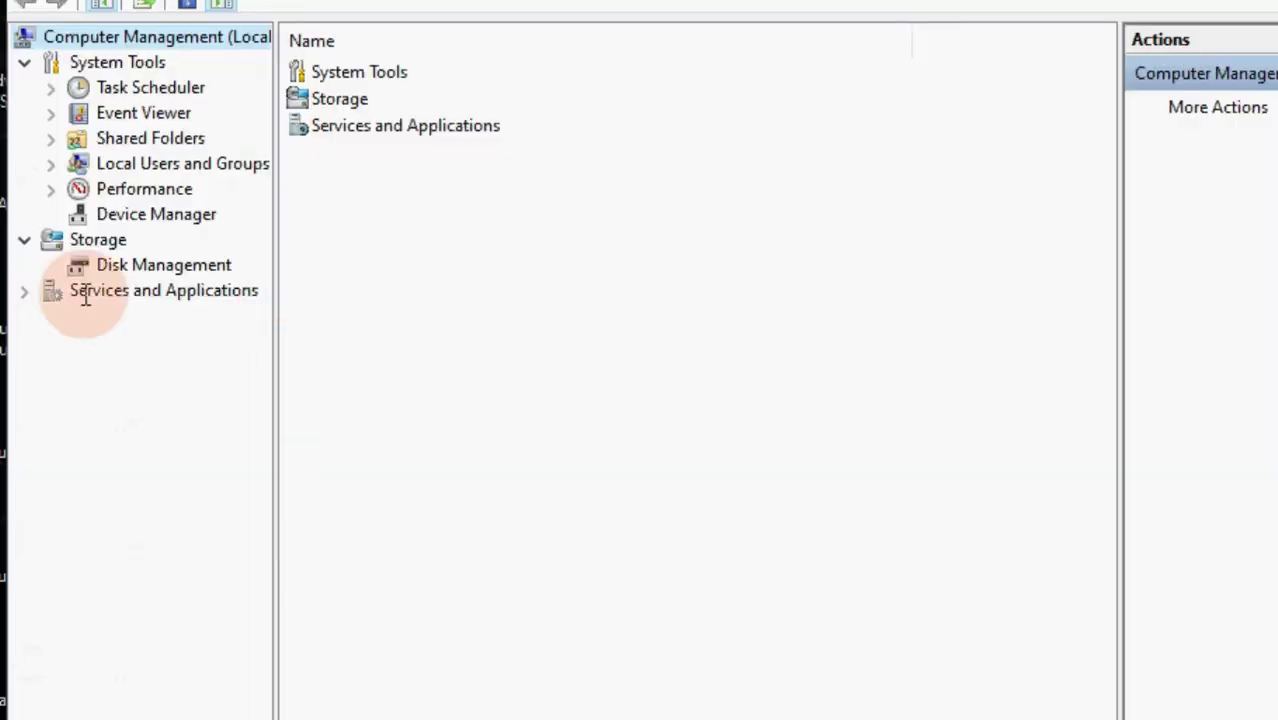
Step: Check the size and partitions of Disk 0 in Disk Management, and close Computer Management
left_click(160, 265)
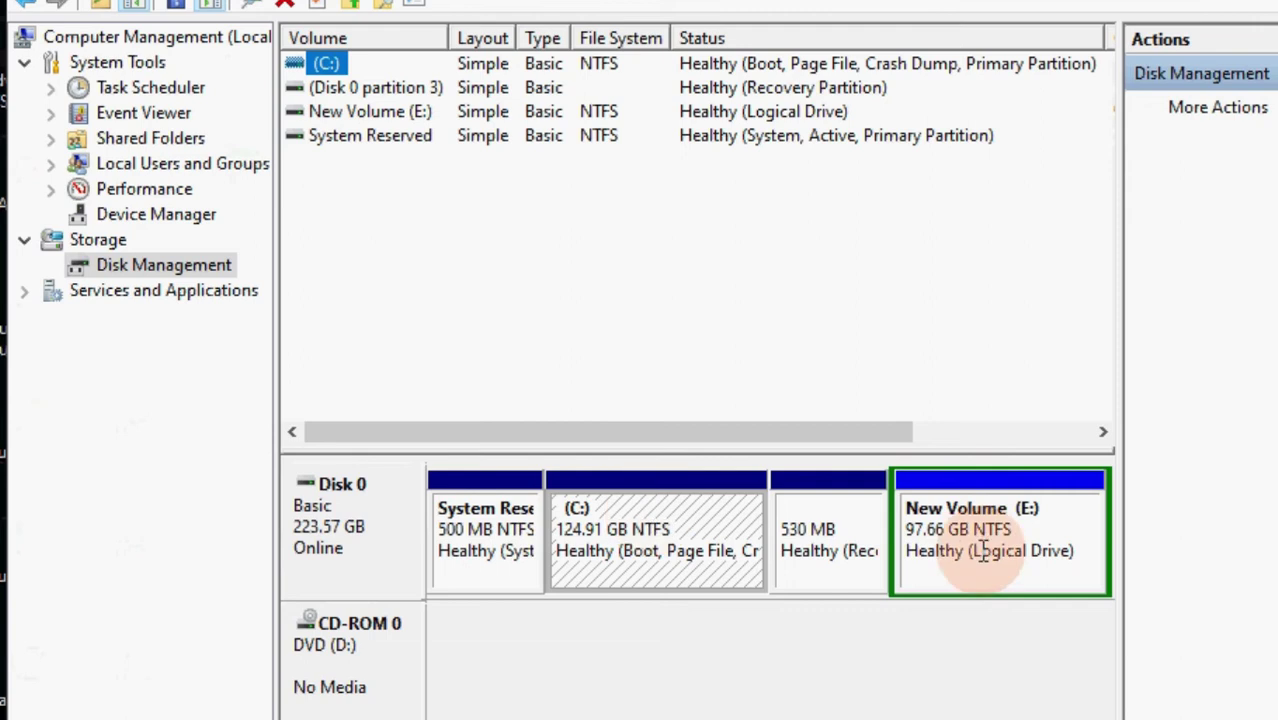
left_click(350, 514)
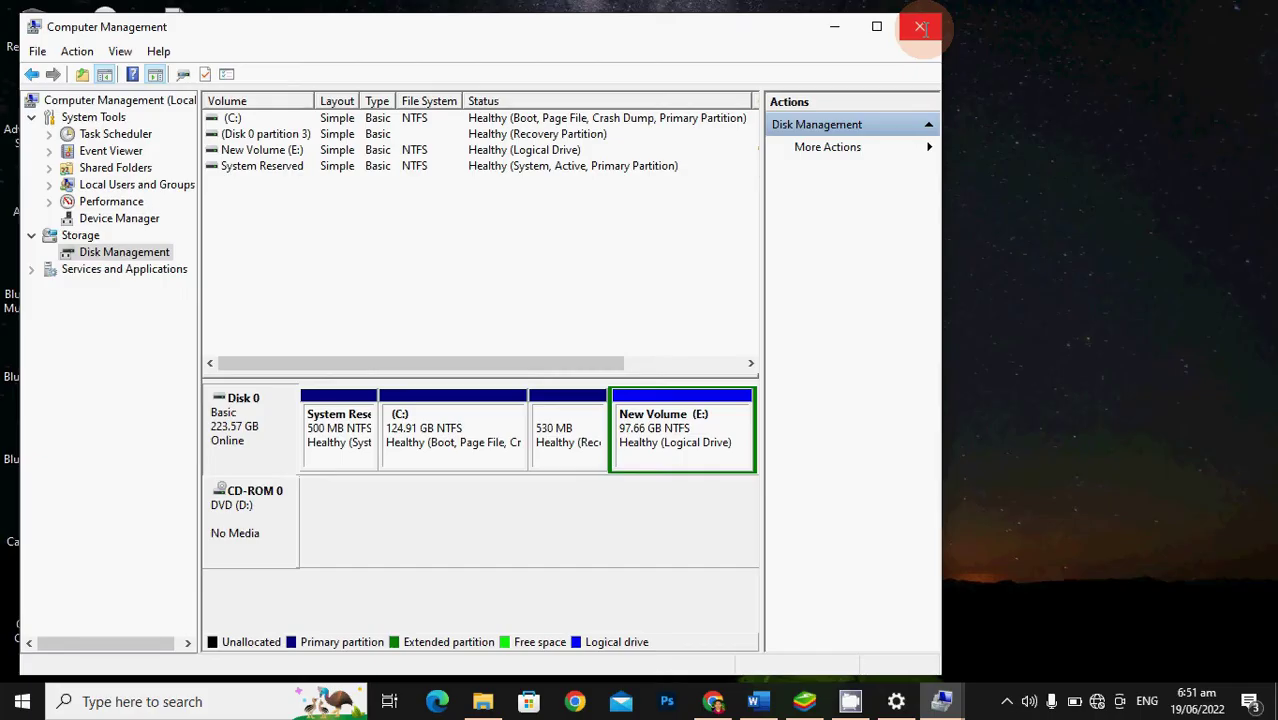
left_click(921, 28)
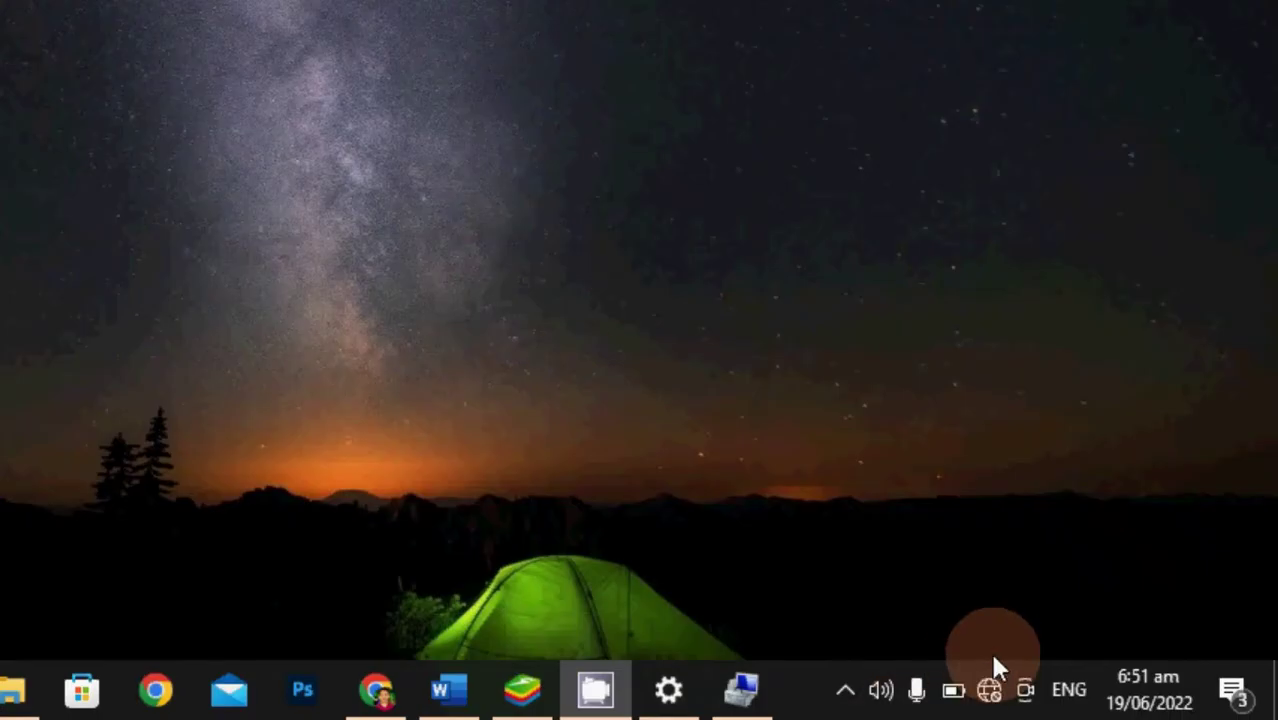
Step: Check the available wireless networks and test the Wi-Fi by switching it off and on again
left_click(988, 690)
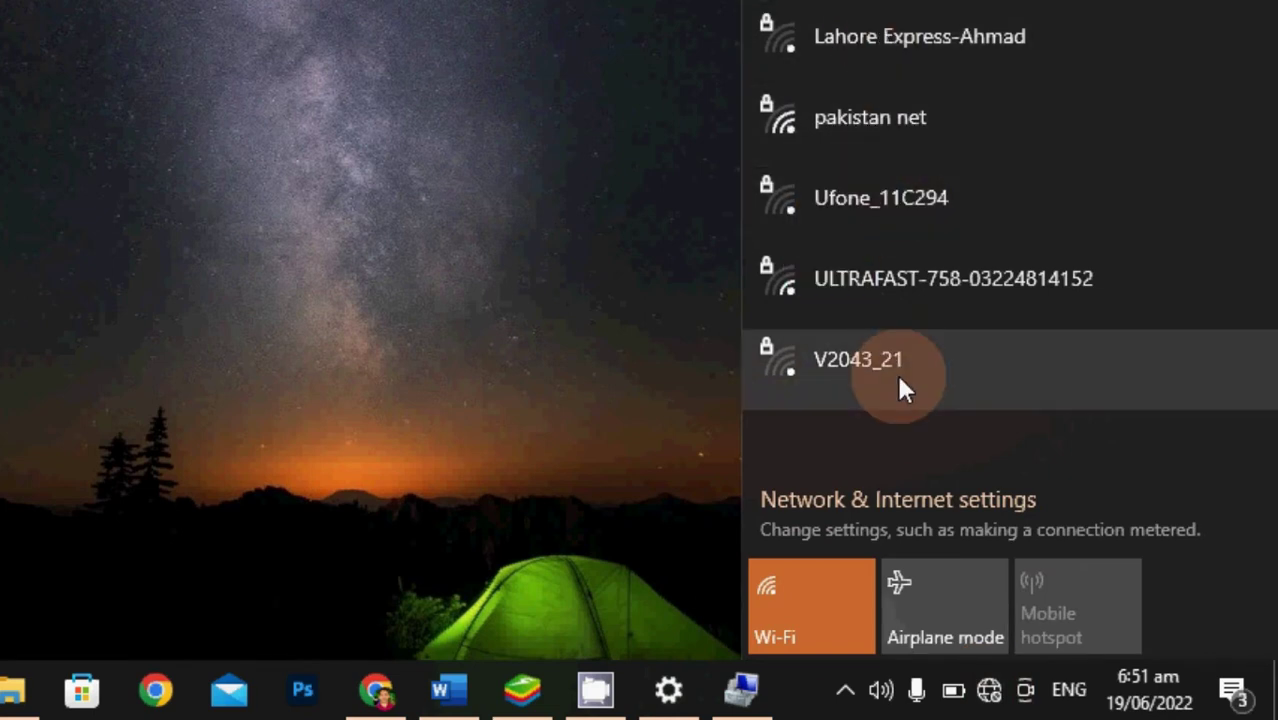
left_click(800, 597)
left_click(800, 598)
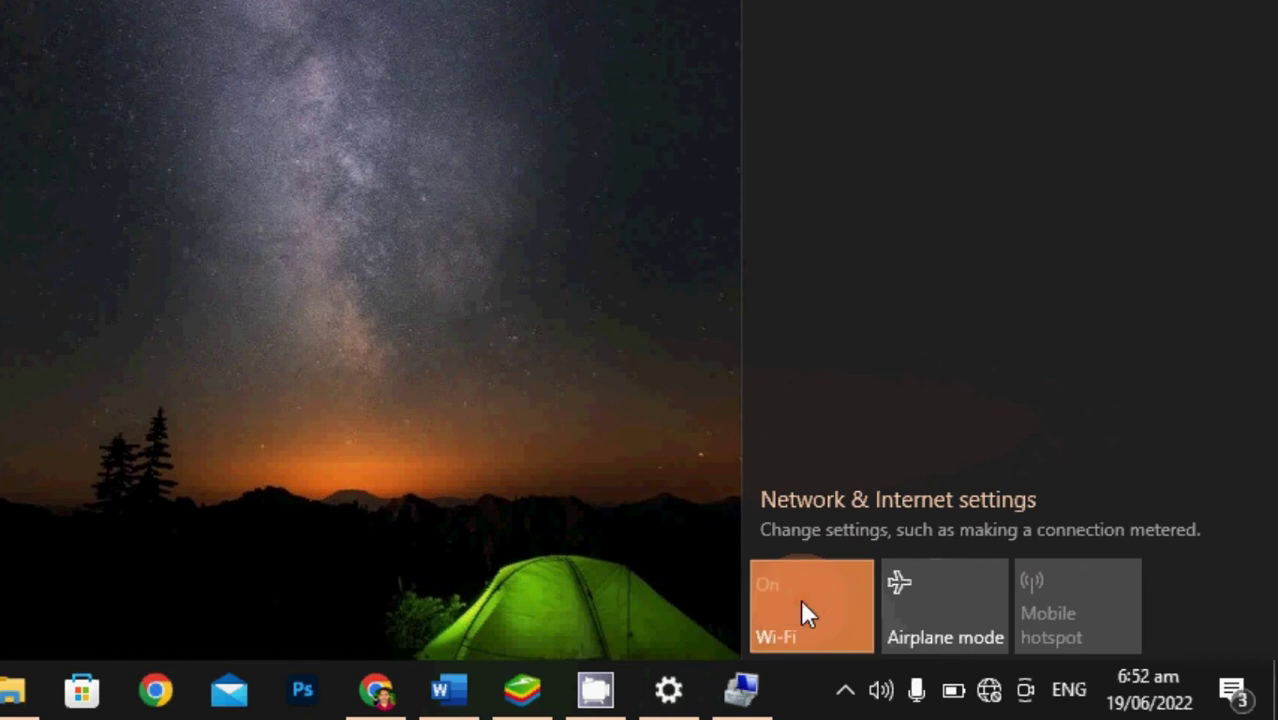
left_click(600, 268)
Step: Check the battery's charge status and the speaker volume from the system tray
left_click(953, 690)
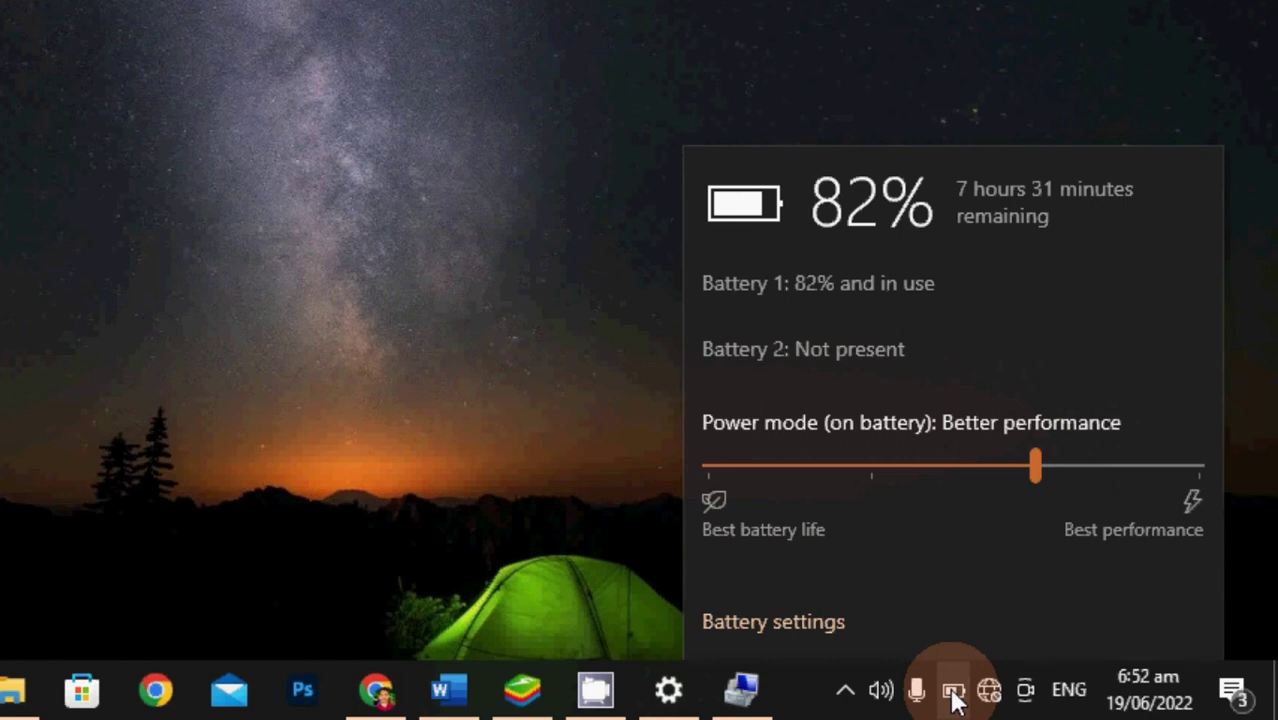
left_click(953, 692)
right_click(882, 692)
left_click(882, 692)
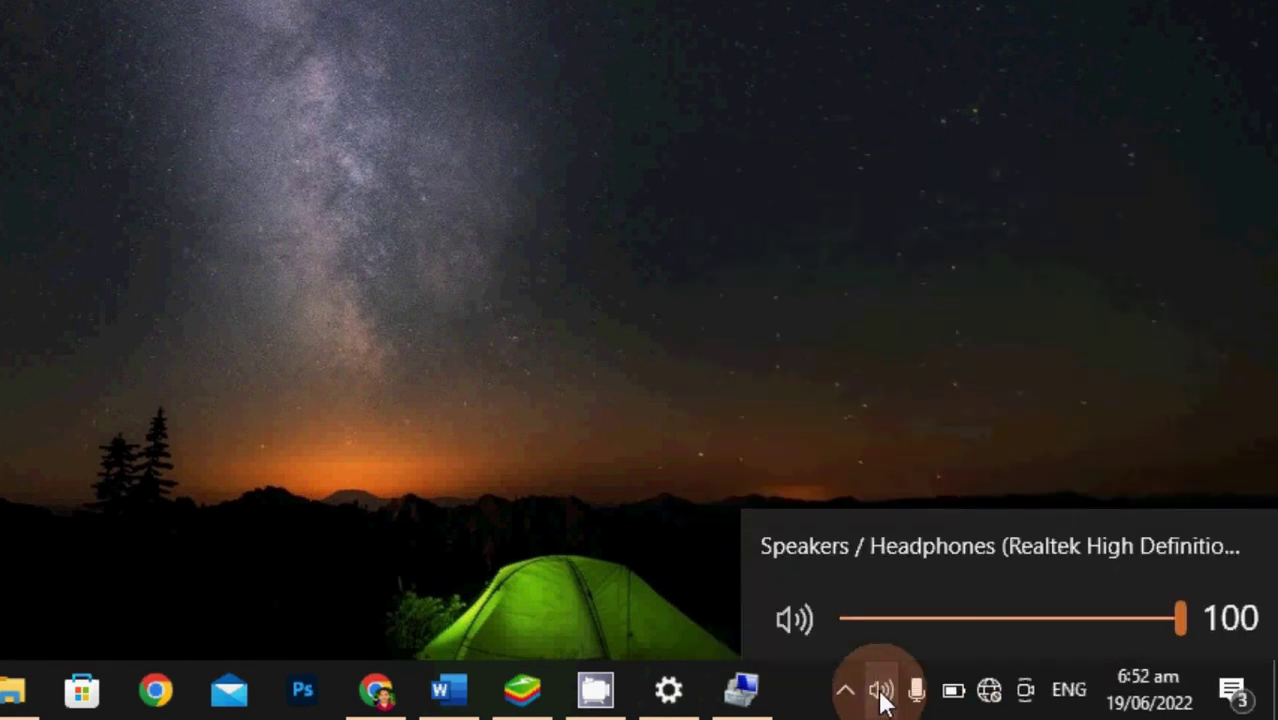
left_click(654, 288)
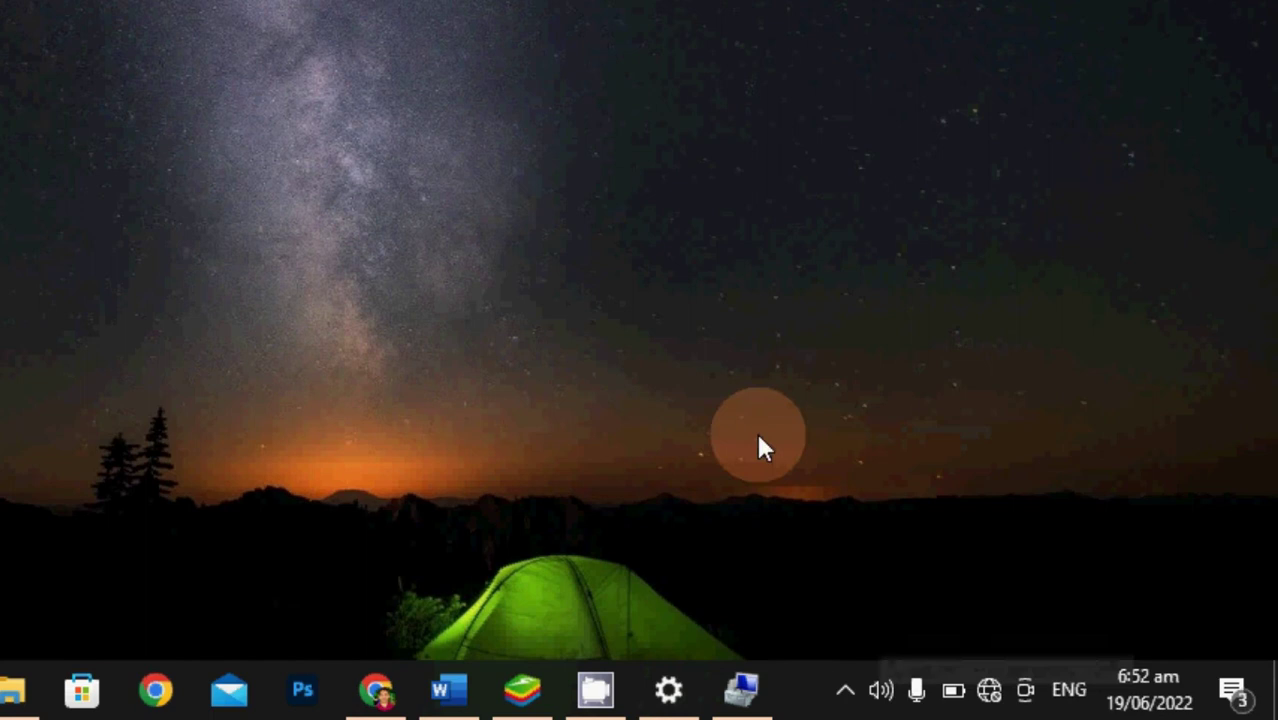
Step: Open the Sound dialog, review the playback and recording devices, and close the dialog
right_click(884, 695)
left_click(962, 606)
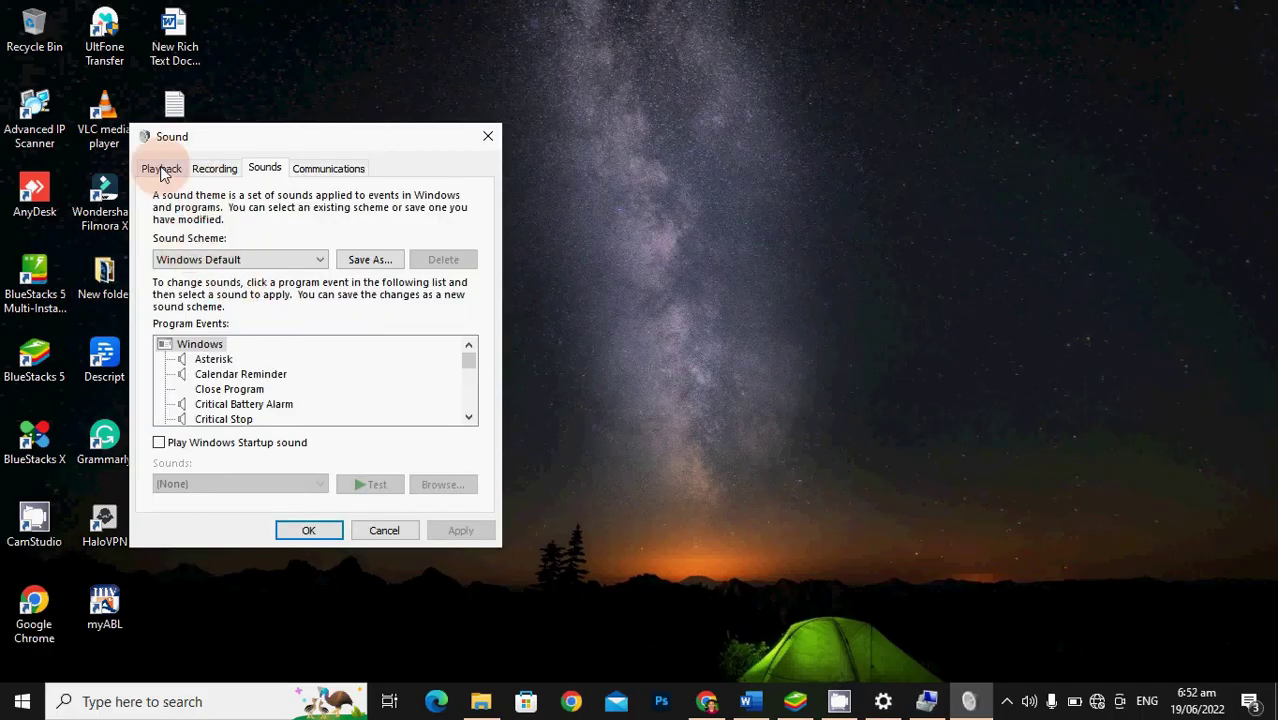
left_click(163, 170)
left_click(214, 168)
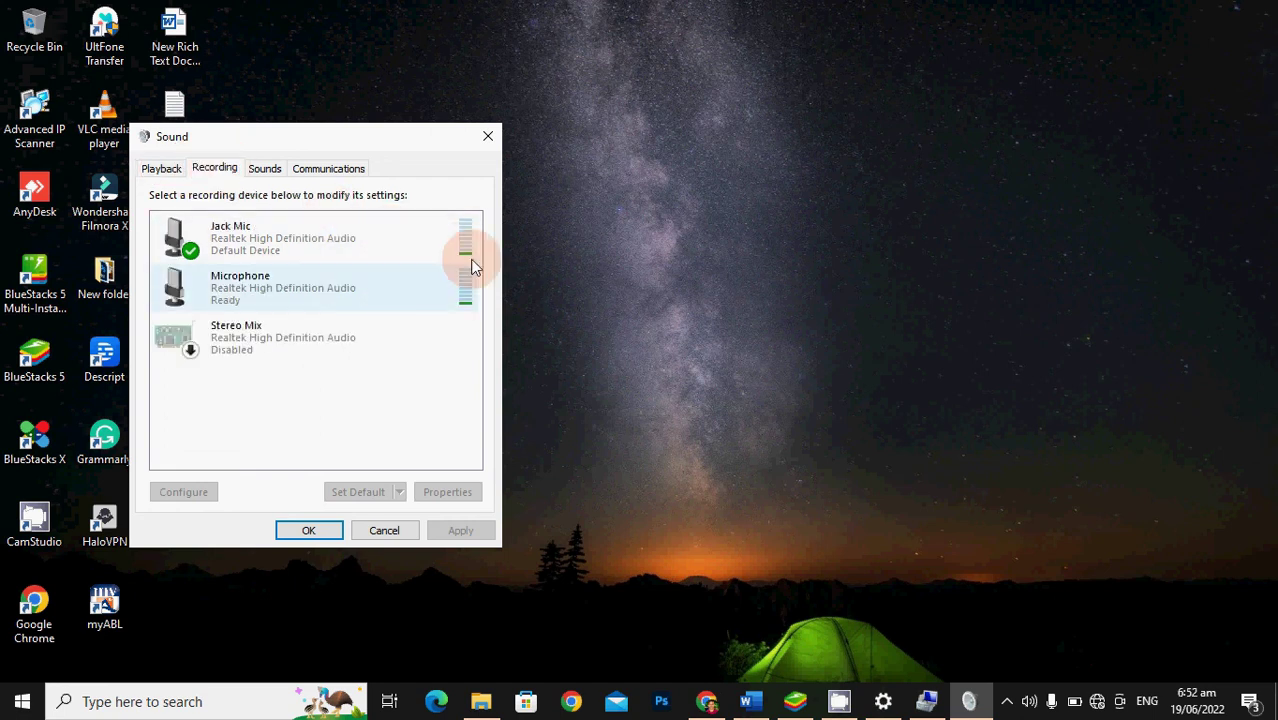
left_click(487, 136)
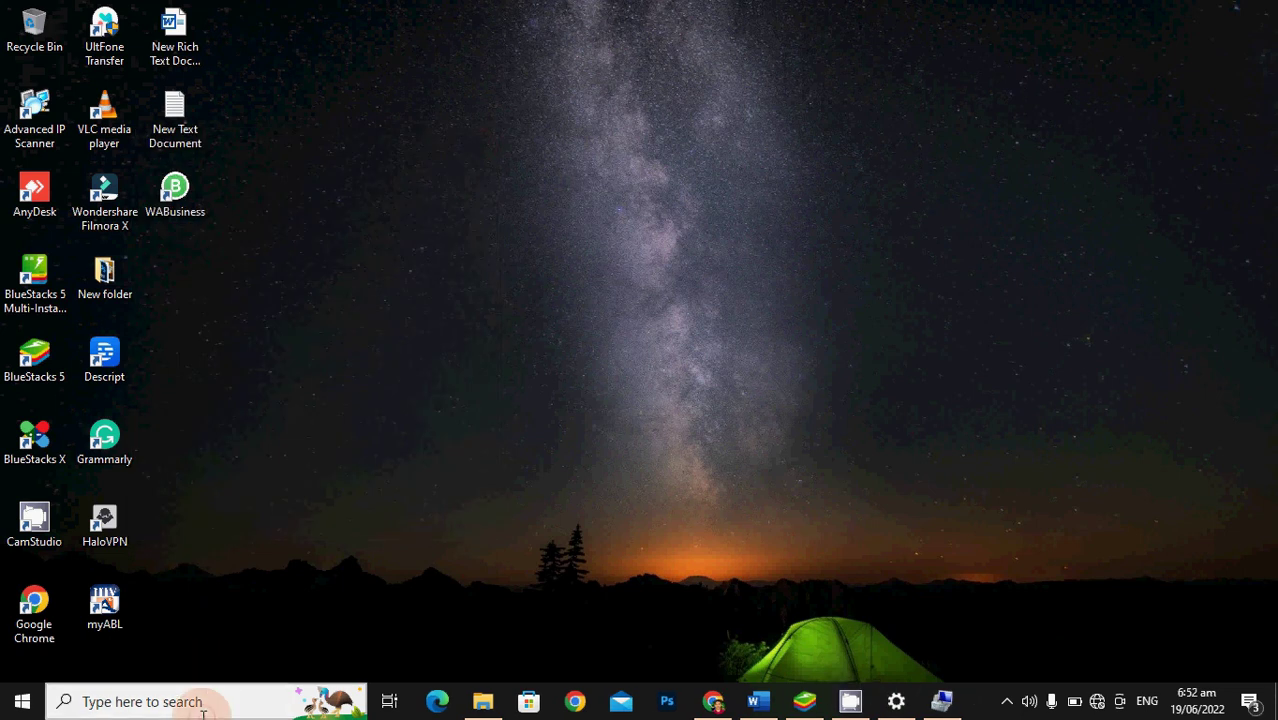
Step: Open Voice Recorder and record a microphone test clip of about 9 seconds
left_click(203, 702)
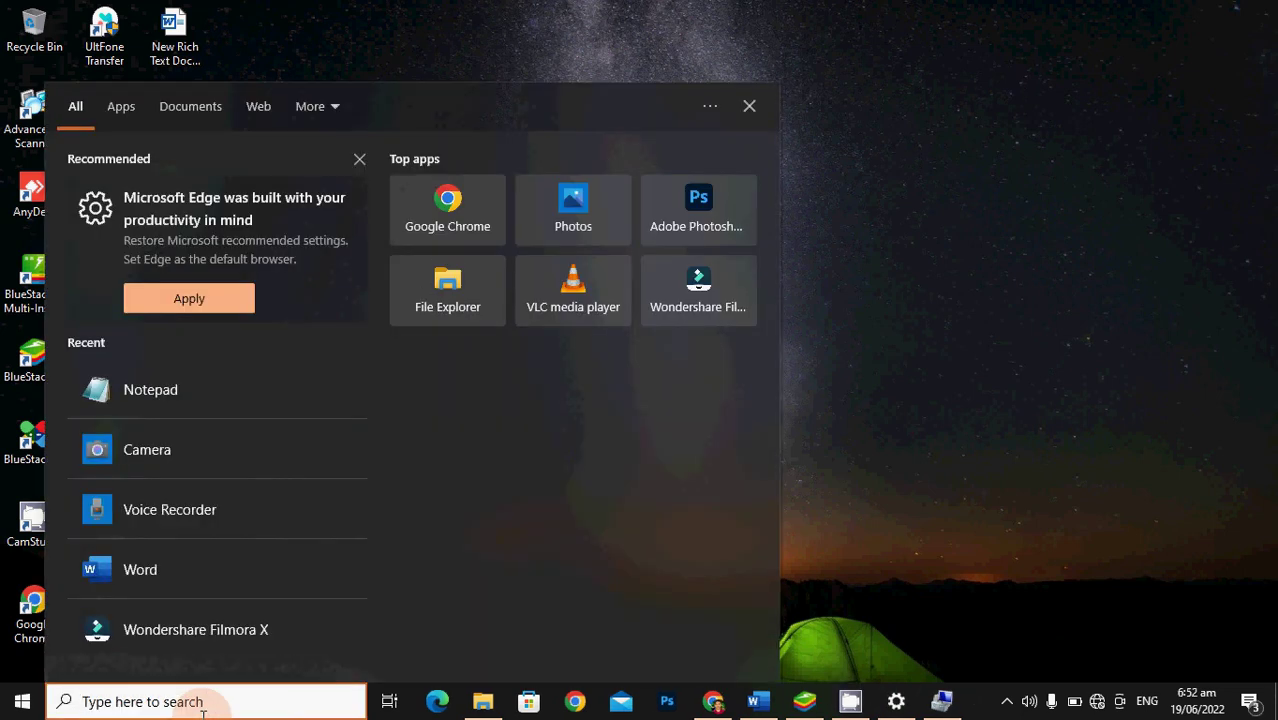
type("voi")
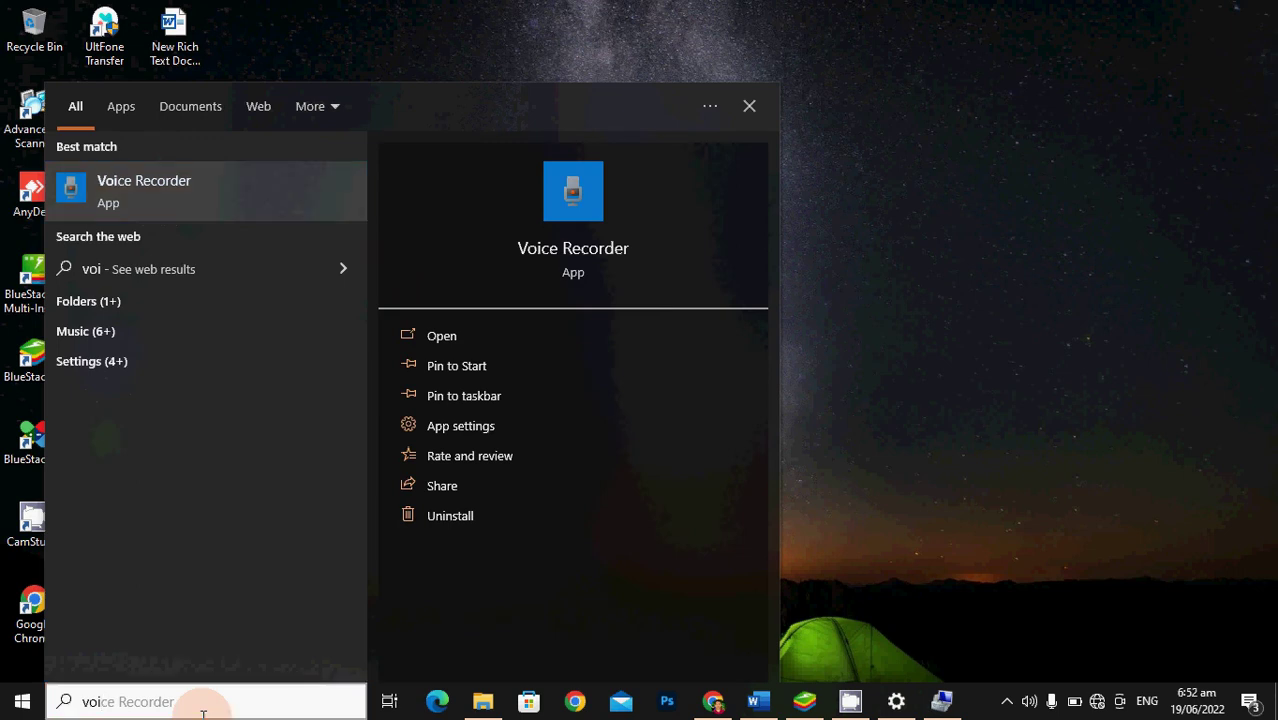
key("Return")
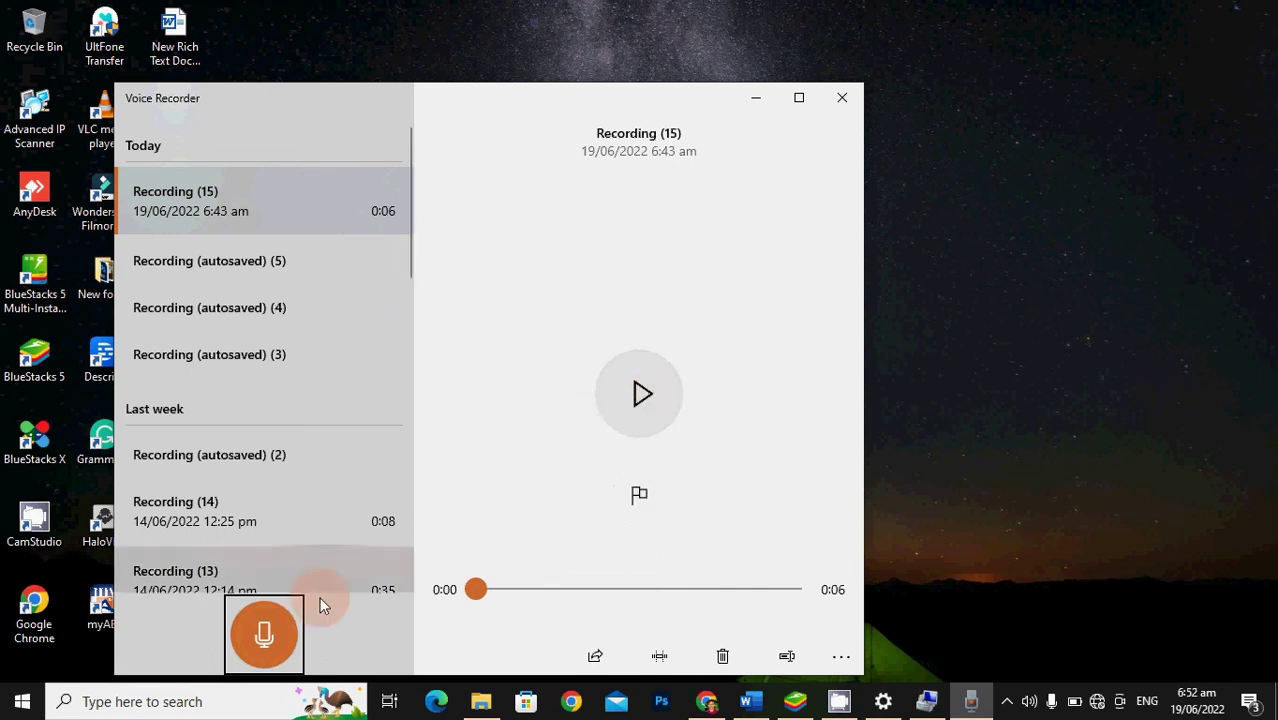
left_click(277, 636)
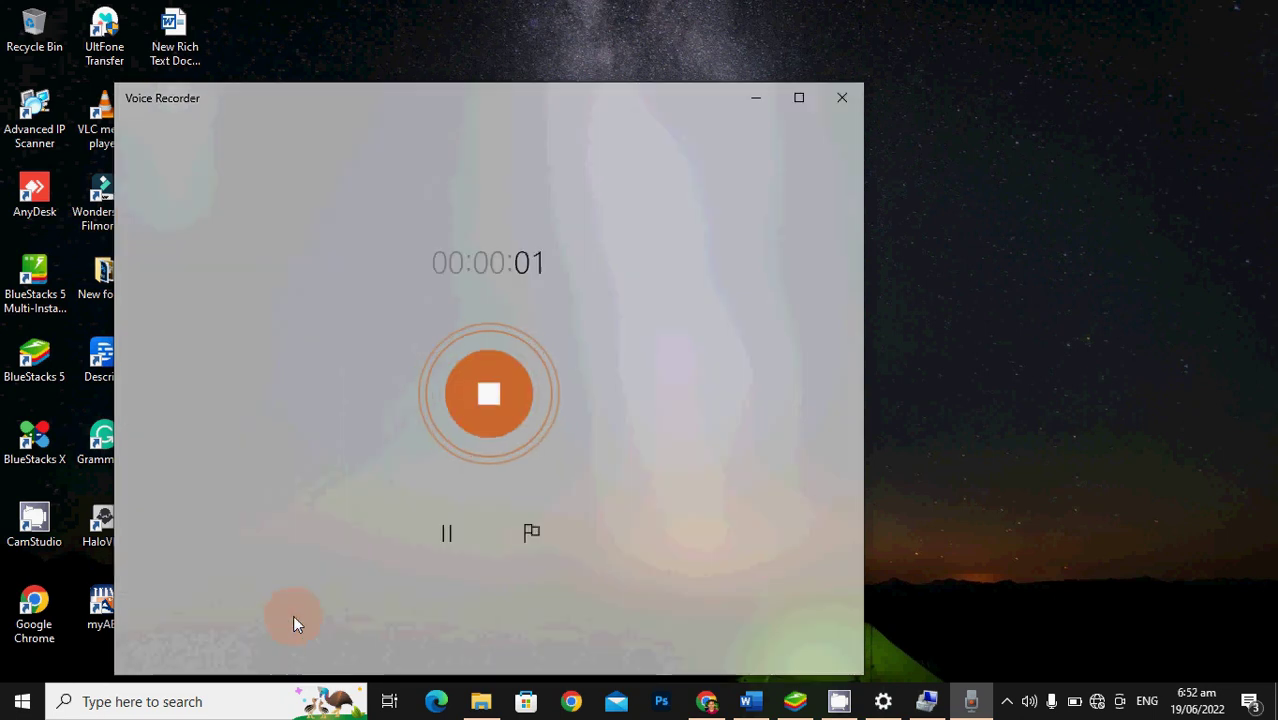
left_click(503, 401)
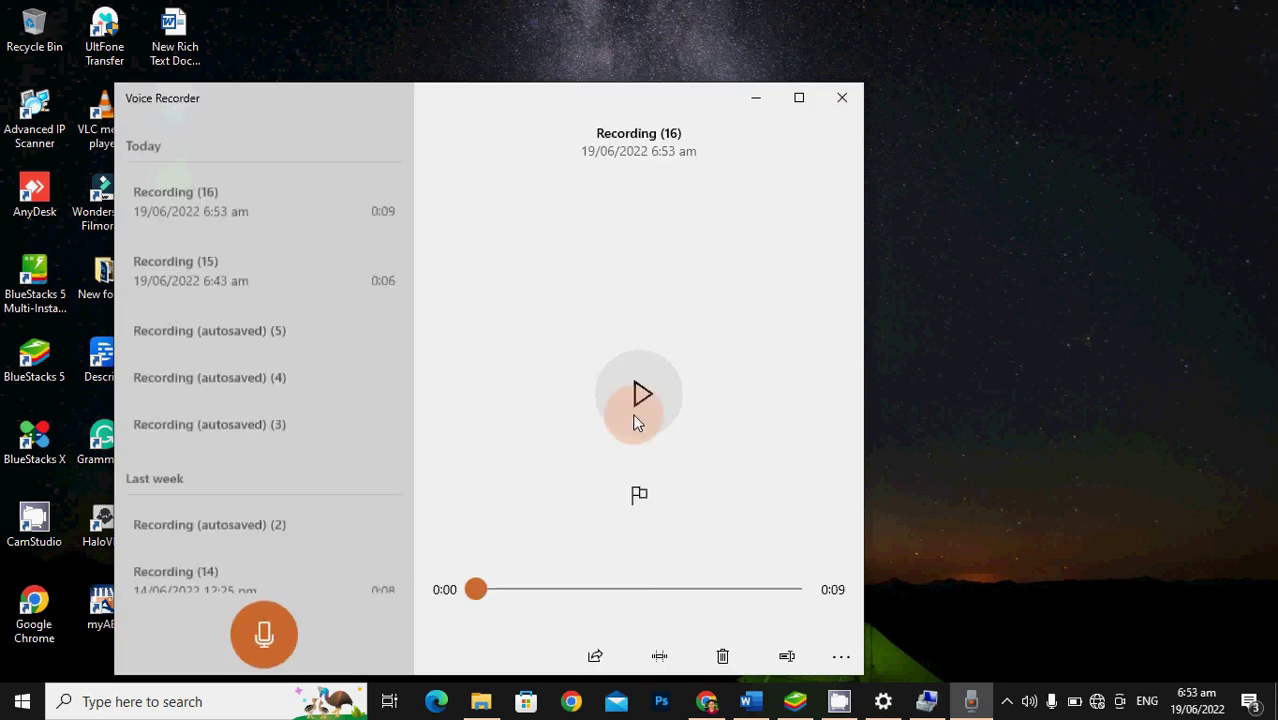
Step: Play back the beginning of the new test recording, pause it, and close Voice Recorder
left_click(645, 409)
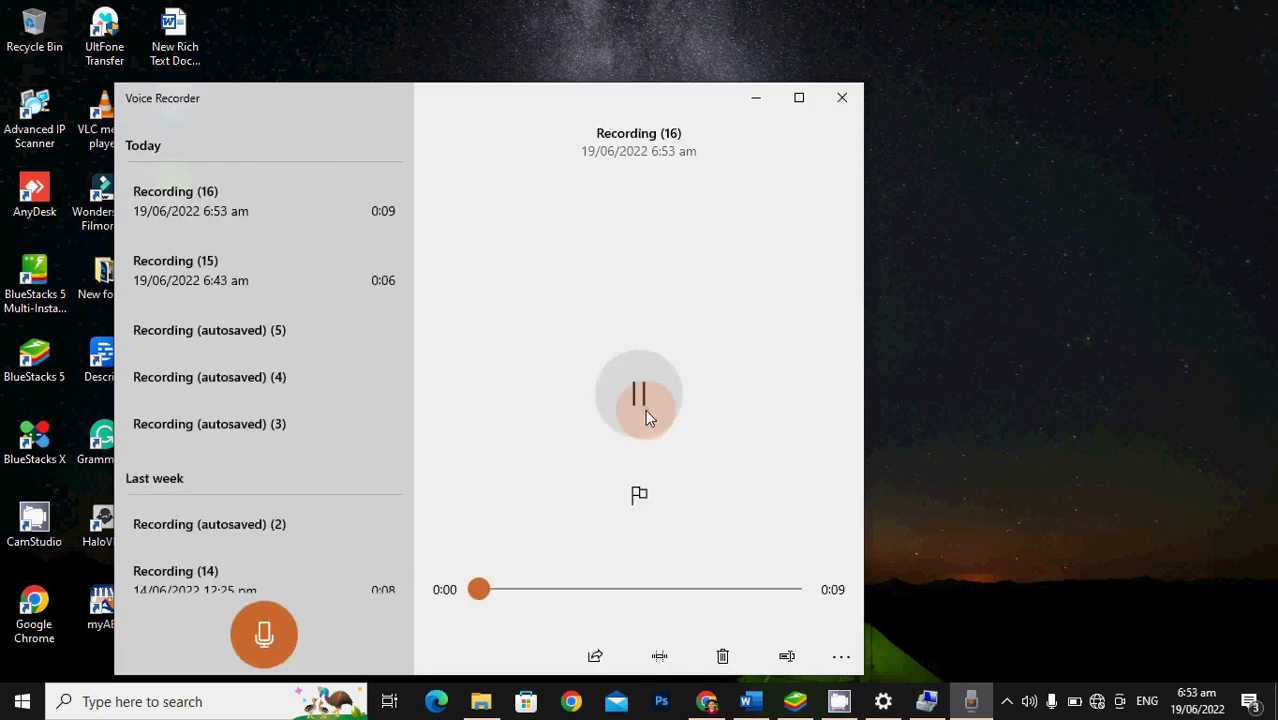
left_click(638, 402)
left_click(639, 402)
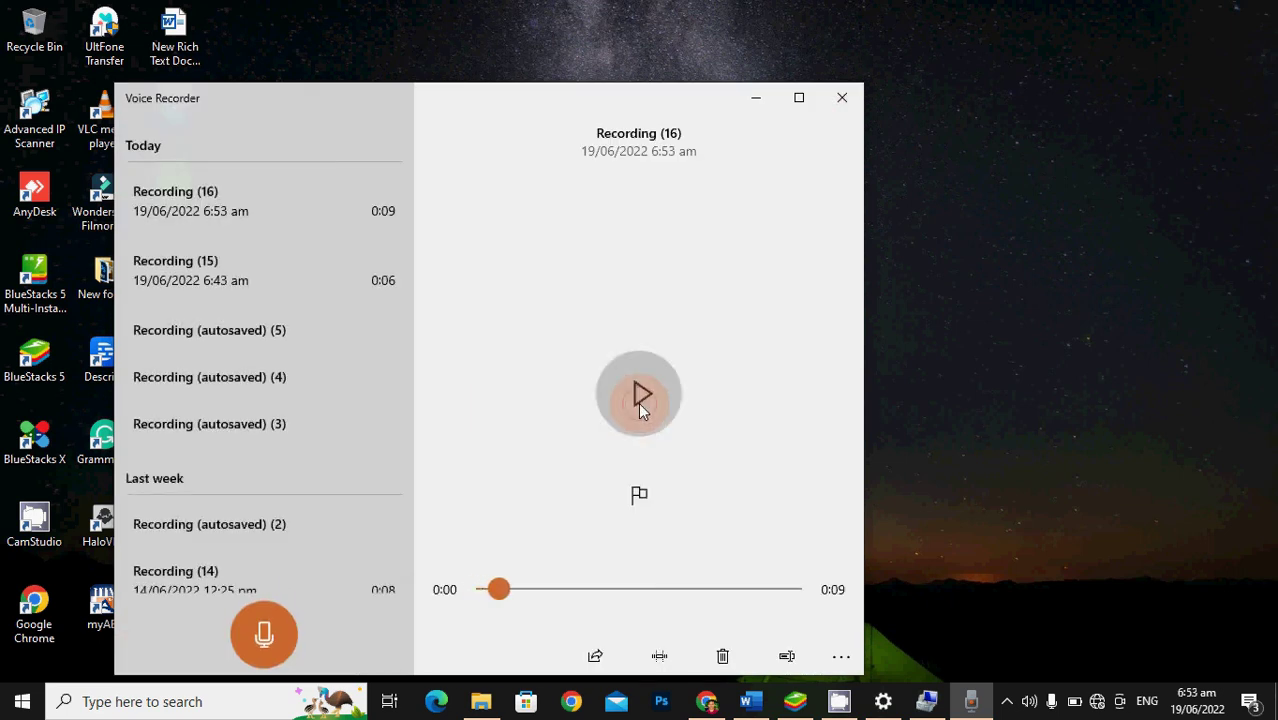
left_click(639, 402)
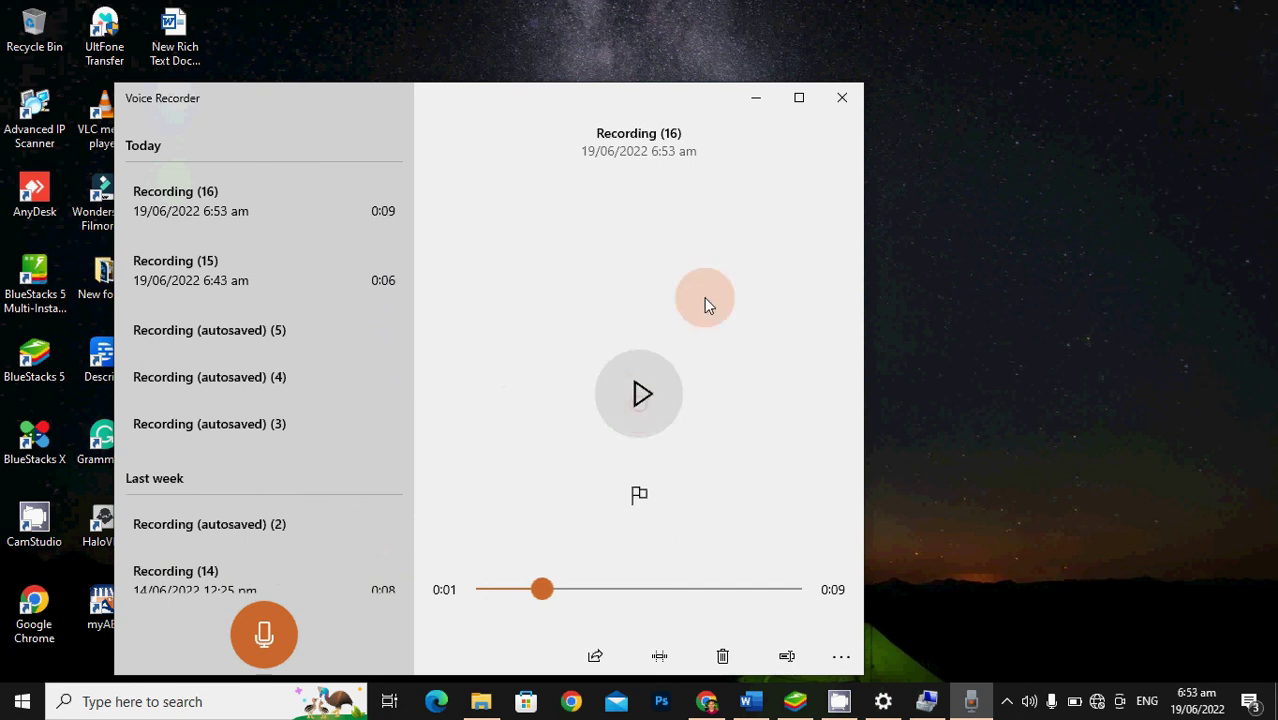
left_click(842, 97)
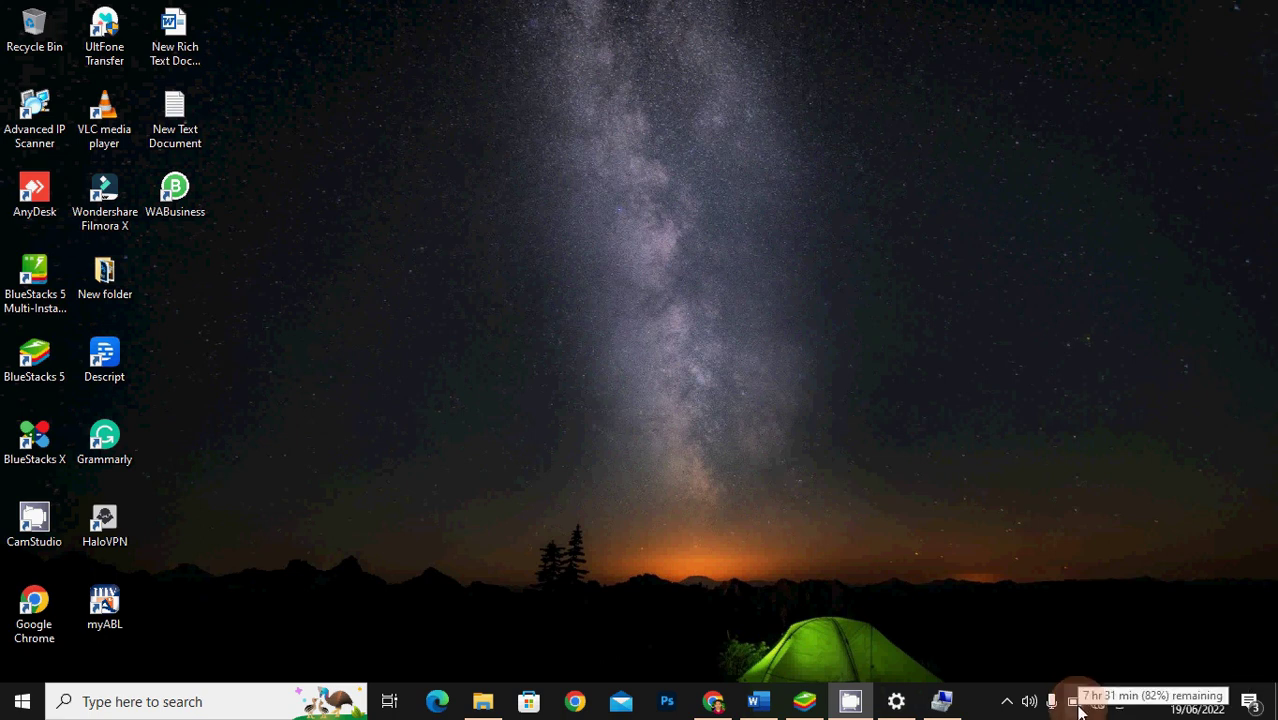
Step: Open the Camera app to check whether the laptop's webcam works, and close it
left_click(165, 703)
type("camer")
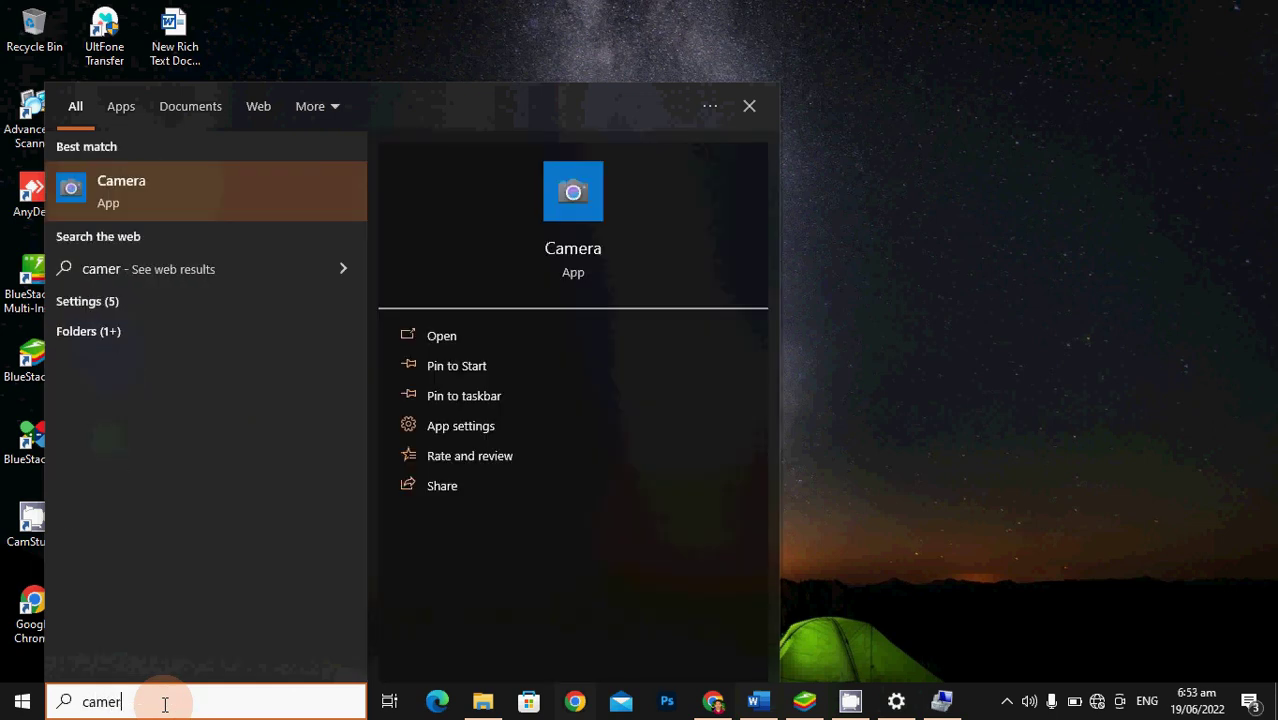
left_click(173, 193)
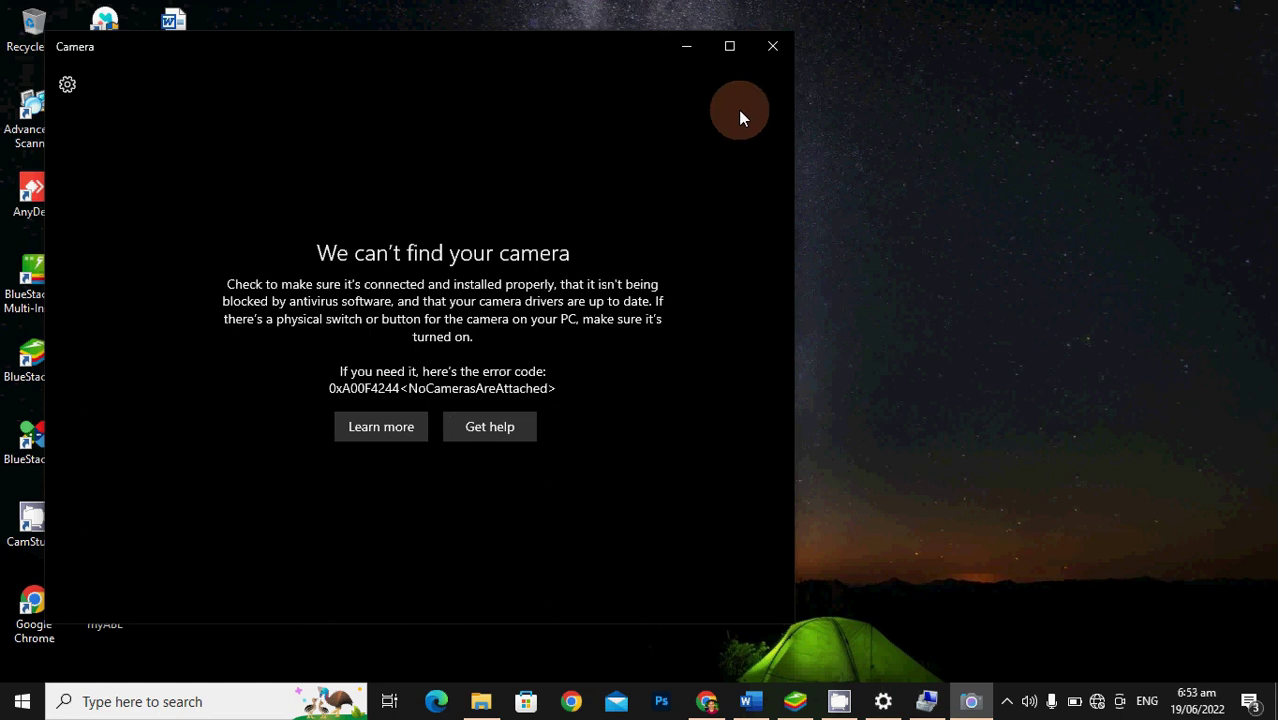
left_click(778, 48)
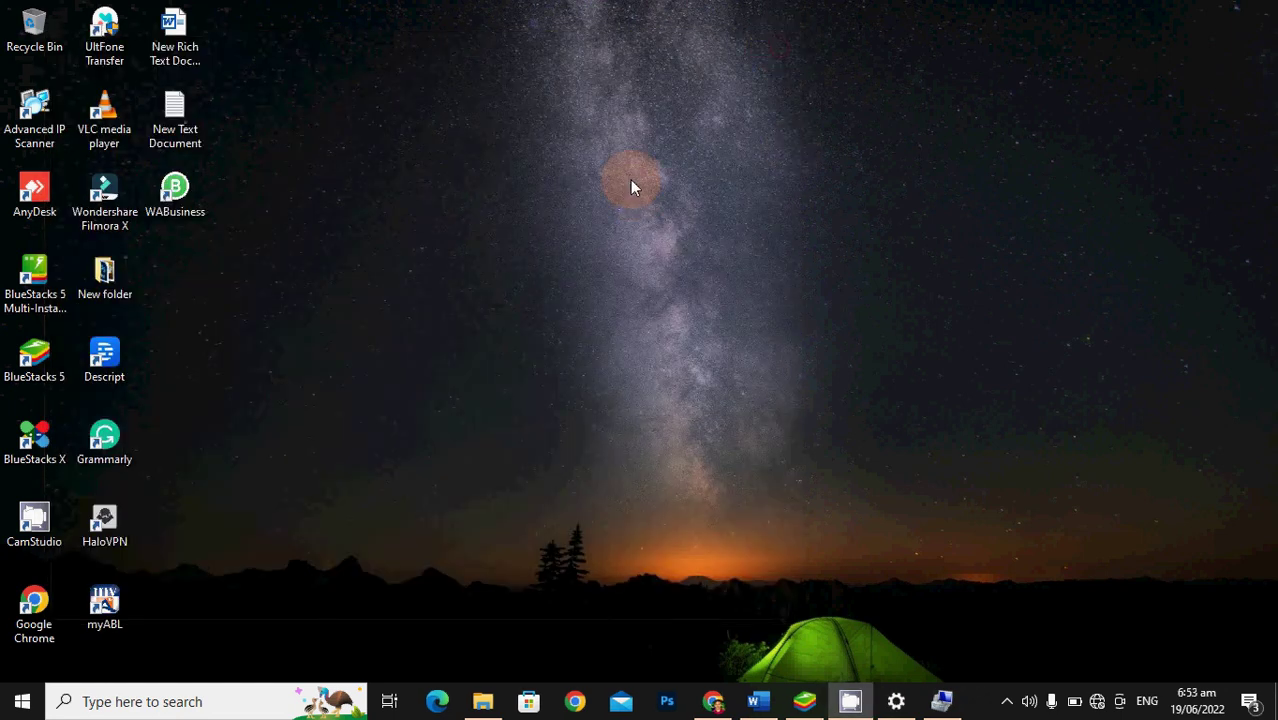